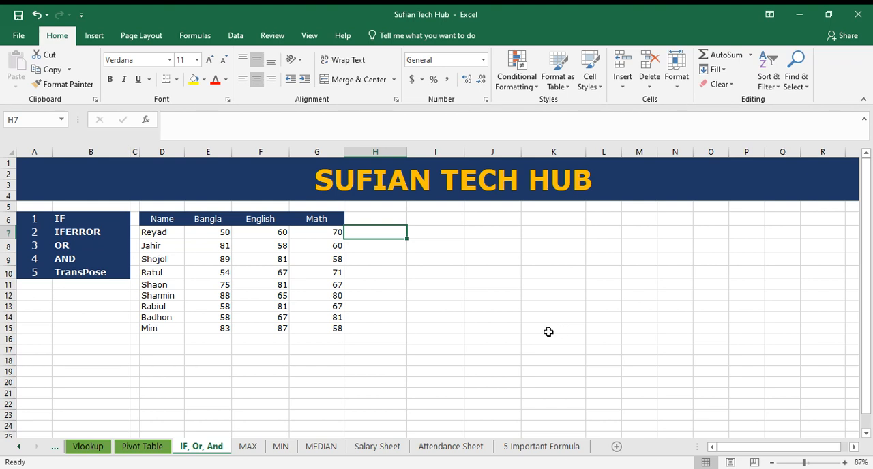
left_click(470, 272)
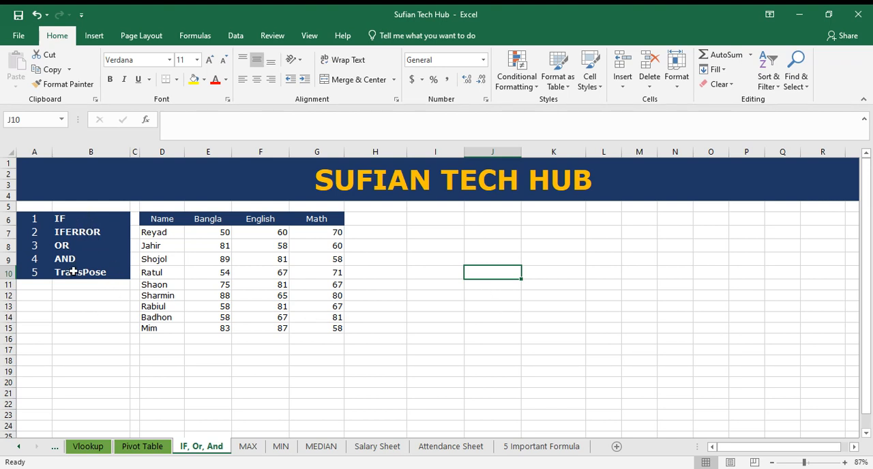
left_click_drag(86, 219, 74, 263)
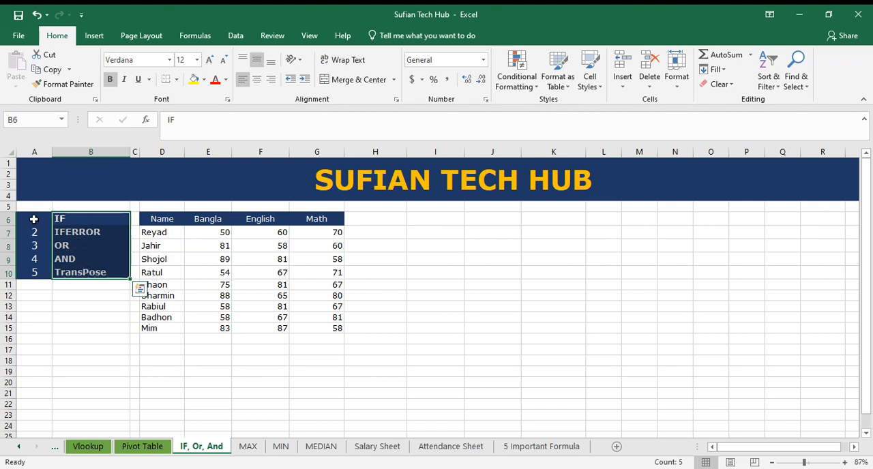
left_click(453, 271)
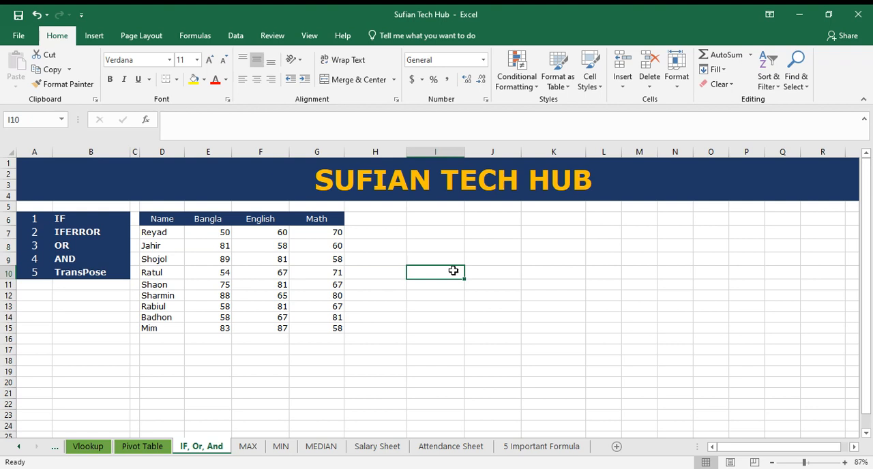
left_click(394, 234)
left_click(73, 220)
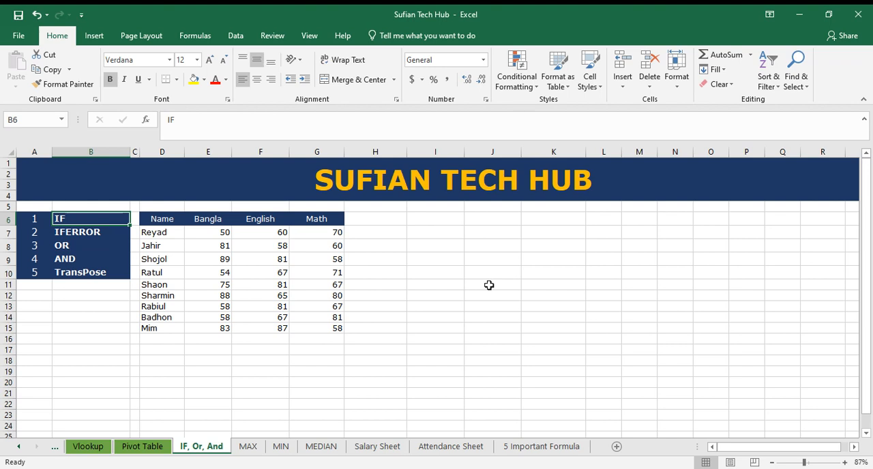
left_click(451, 243)
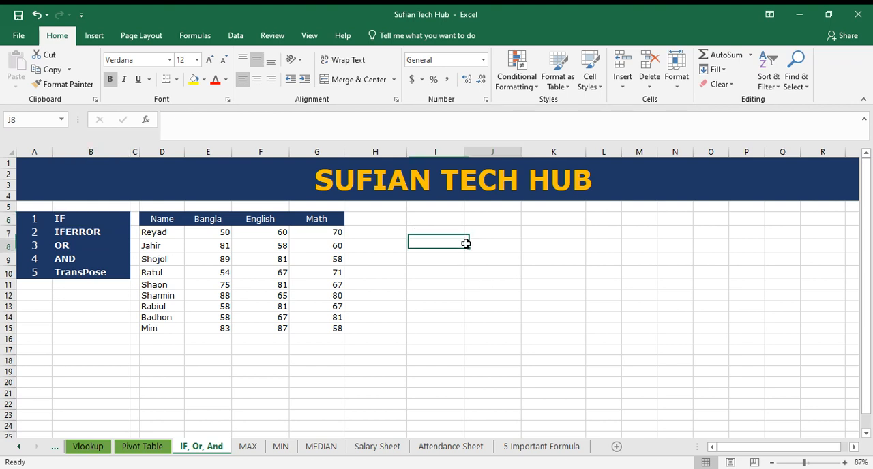
left_click(381, 234)
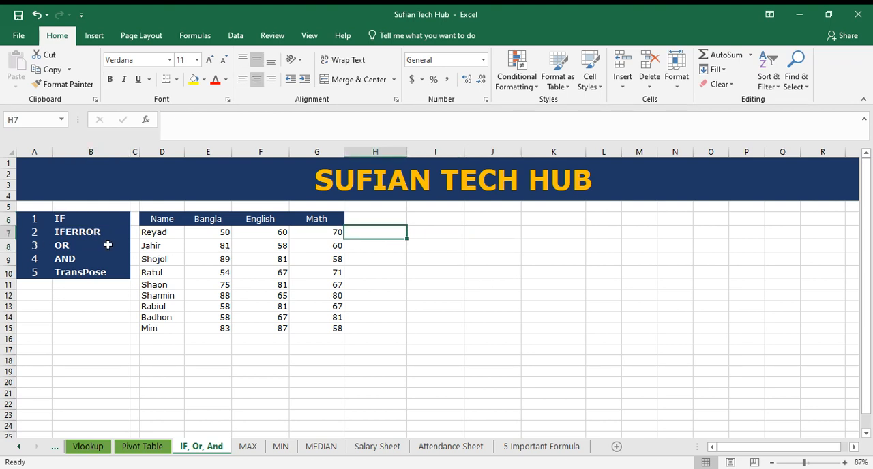
left_click_drag(484, 308, 472, 297)
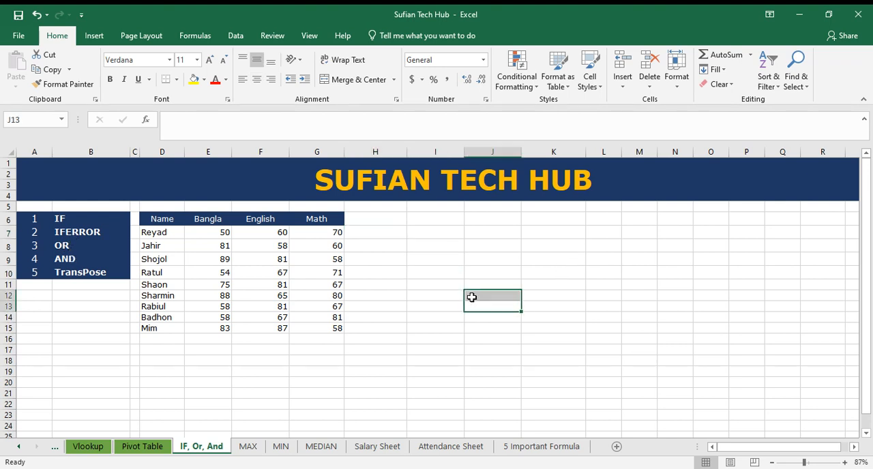
Enter an IF formula in H7 that returns "Okay" when E7>=80 and "Sorry" otherwise
left_click(397, 231)
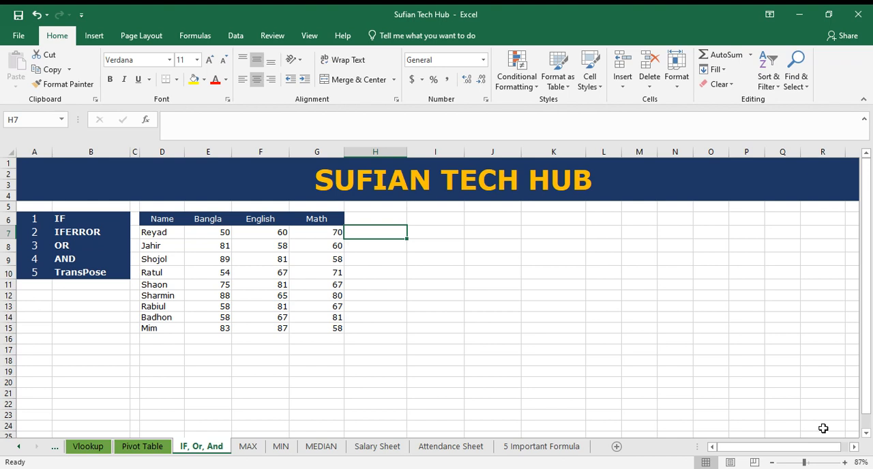
type("=")
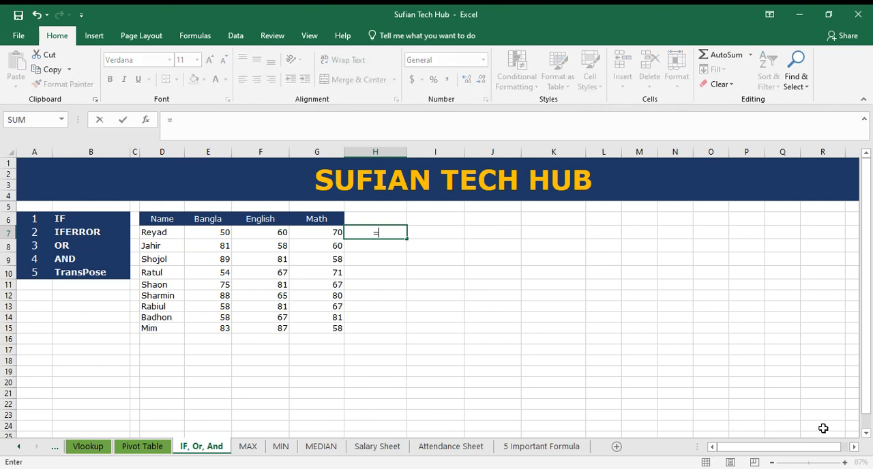
type("if")
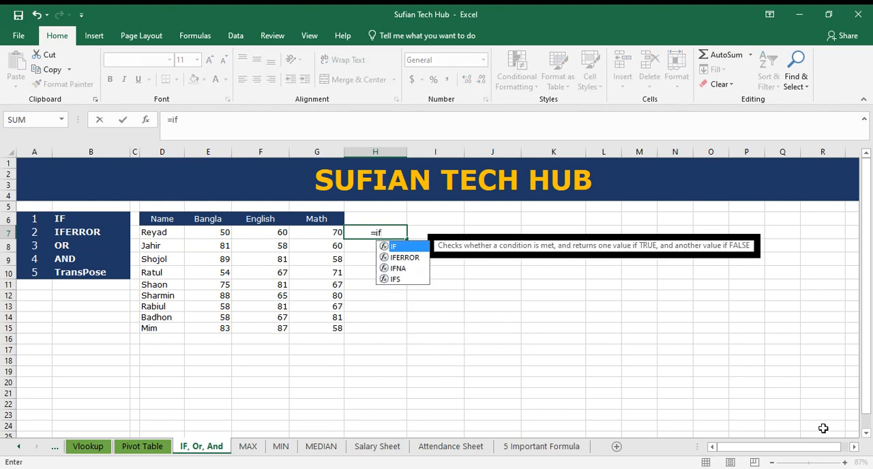
type("(")
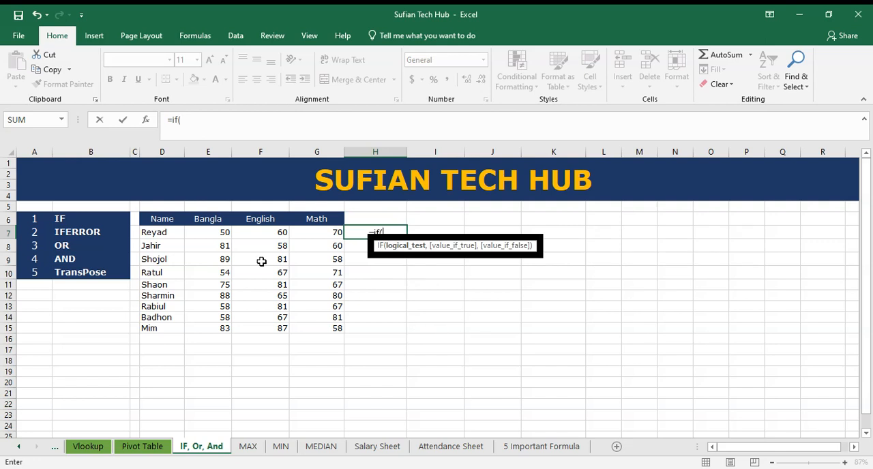
left_click(215, 232)
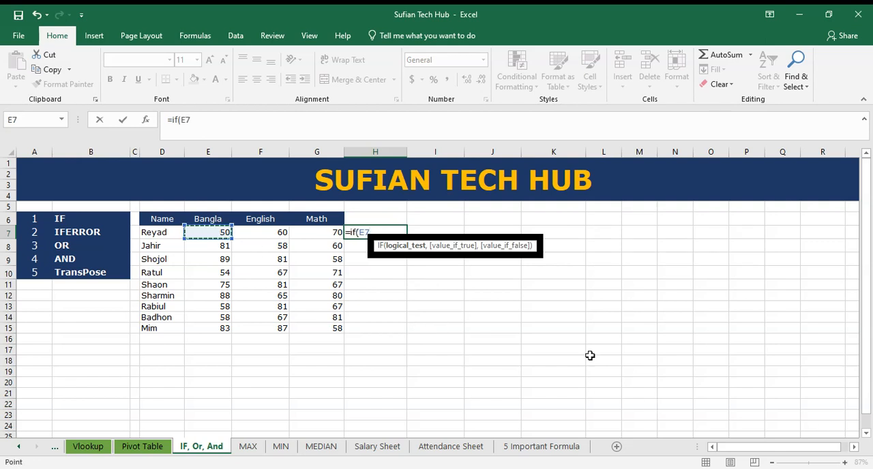
type(">")
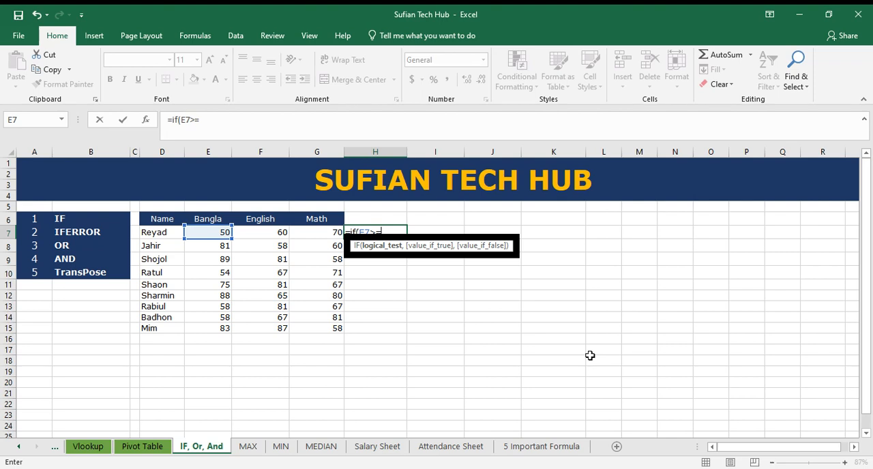
type("=80,\"Ok")
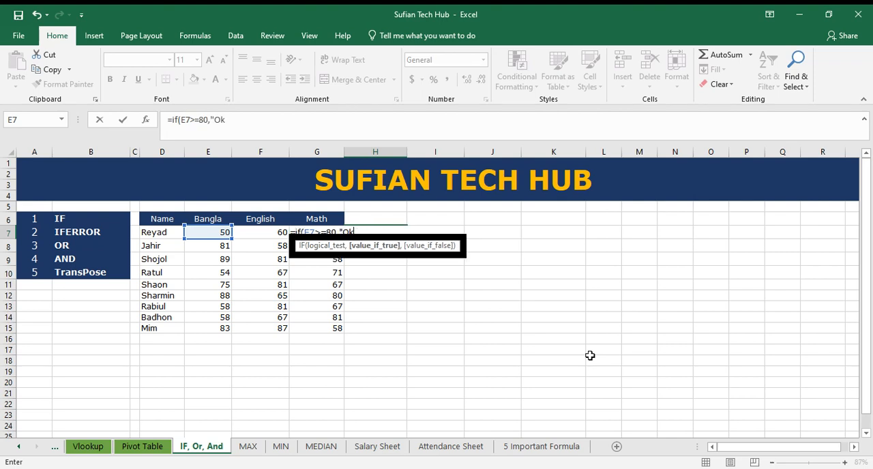
type("ay\",")
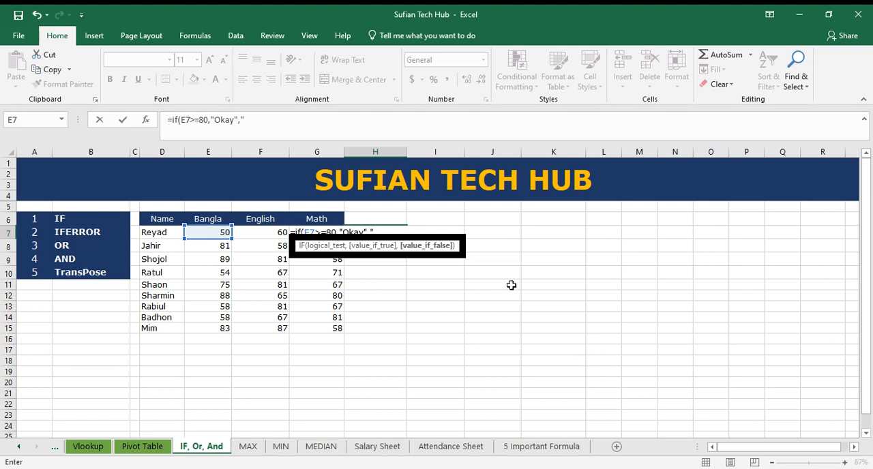
type("Sorry\"")
key("Return")
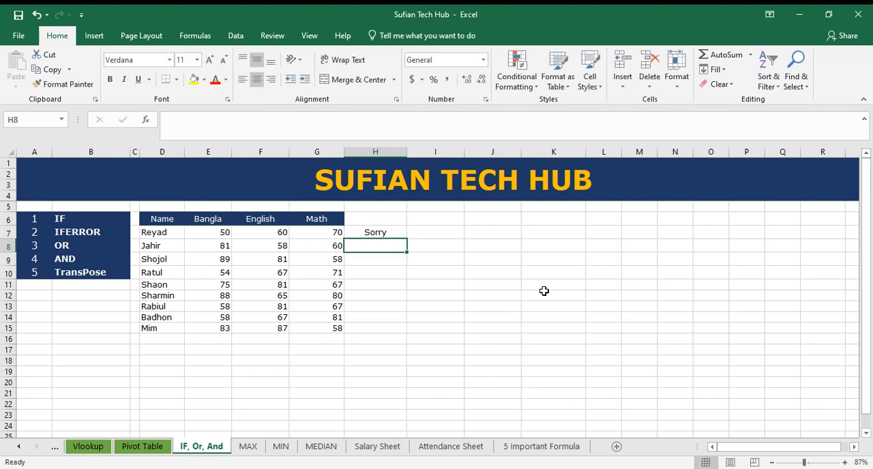
Fill the IF formula from H7 down to H15 and compare the results with the Bangla marks
left_click(377, 232)
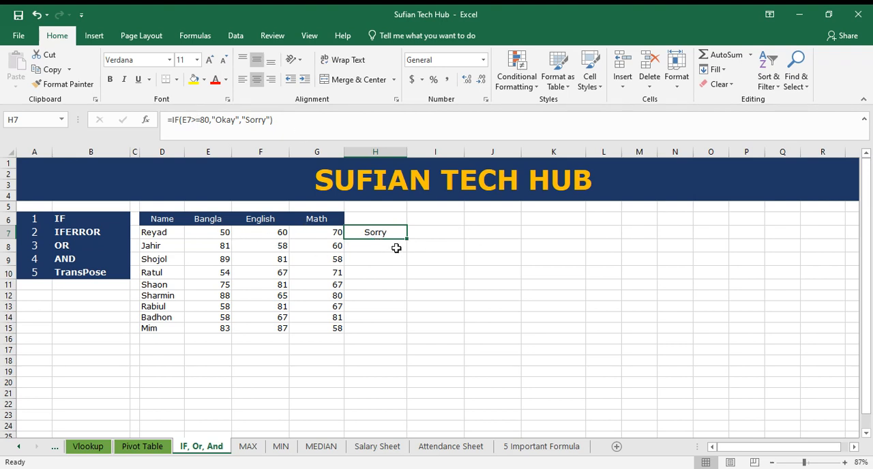
left_click(218, 235)
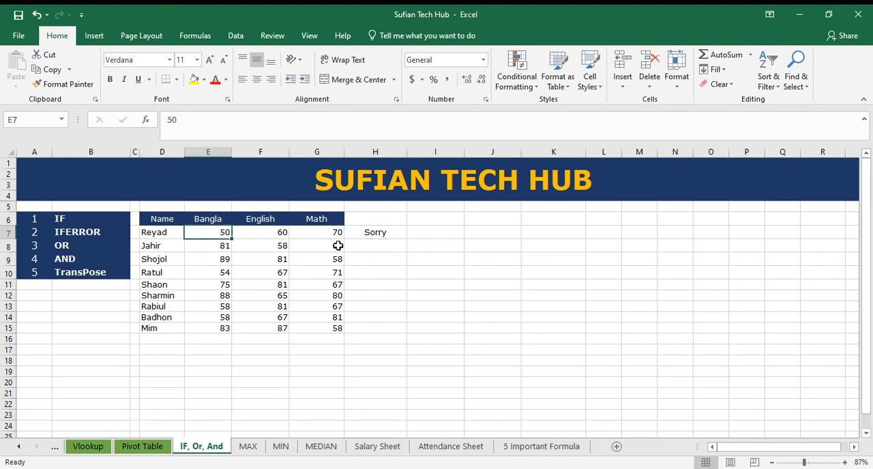
left_click(390, 233)
double_click(407, 239)
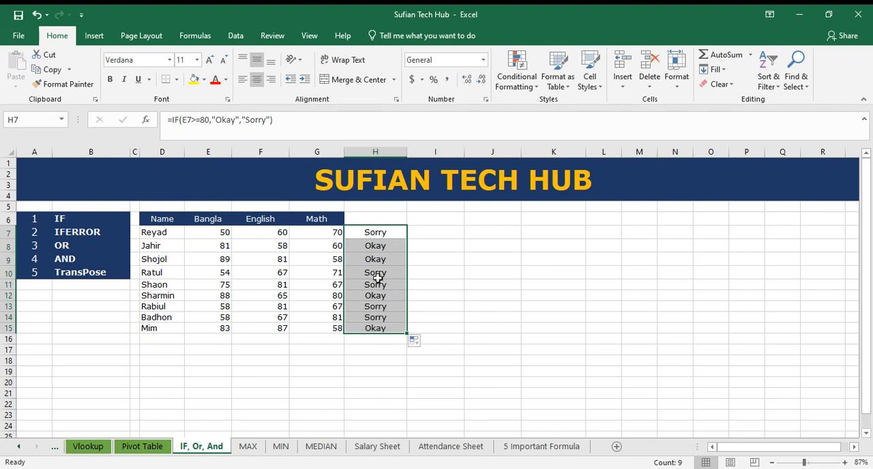
left_click(381, 246)
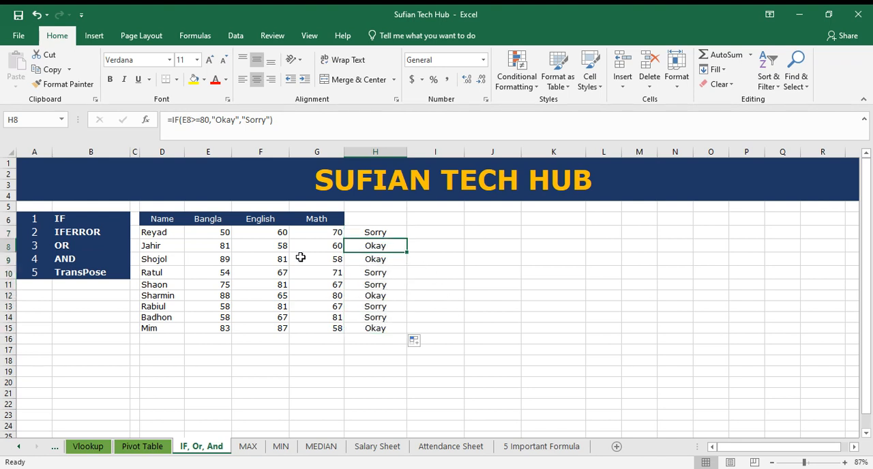
left_click(208, 247)
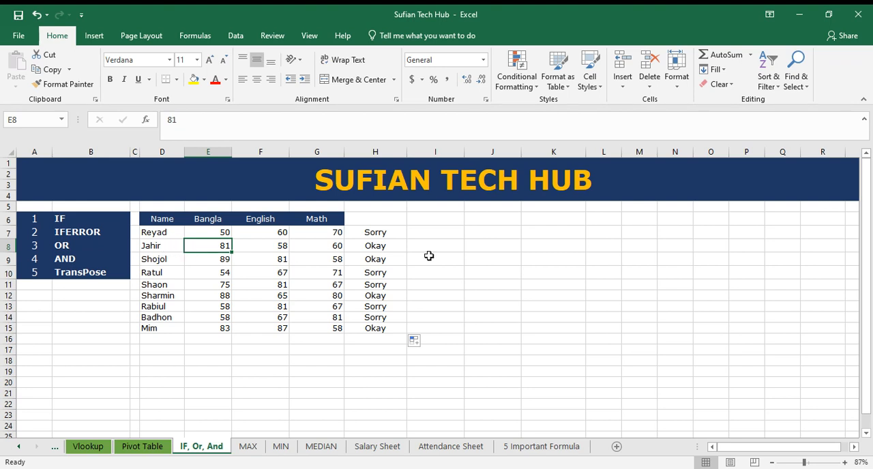
left_click(210, 260)
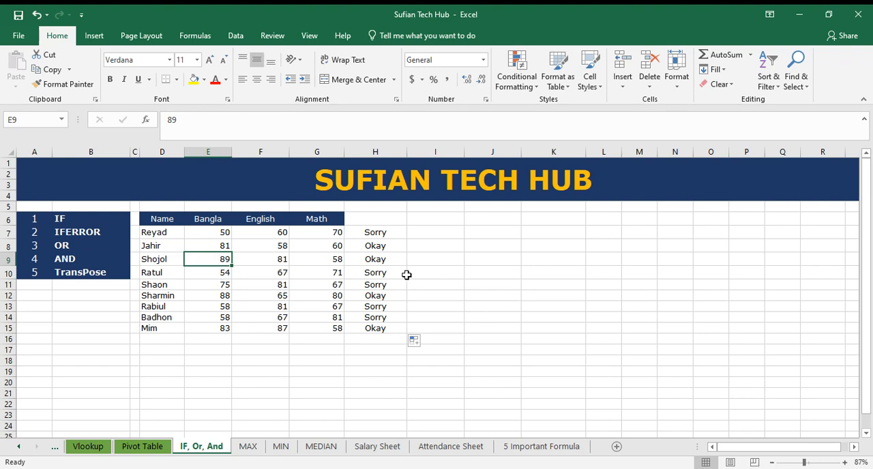
Clear the IF results from cells H7 to H15
left_click_drag(393, 273, 386, 286)
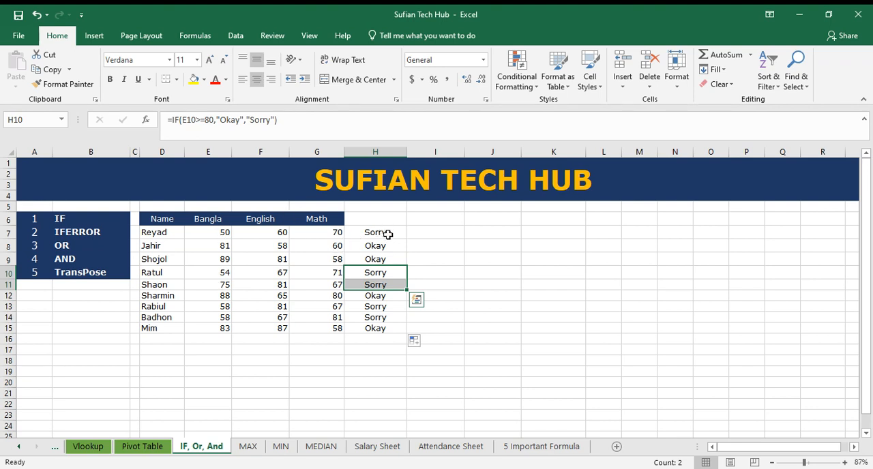
left_click_drag(394, 233, 391, 326)
key("Delete")
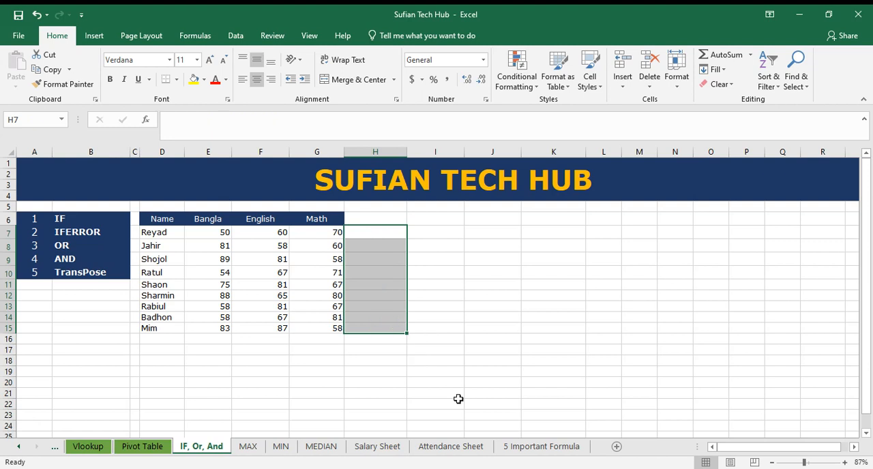
left_click(389, 237)
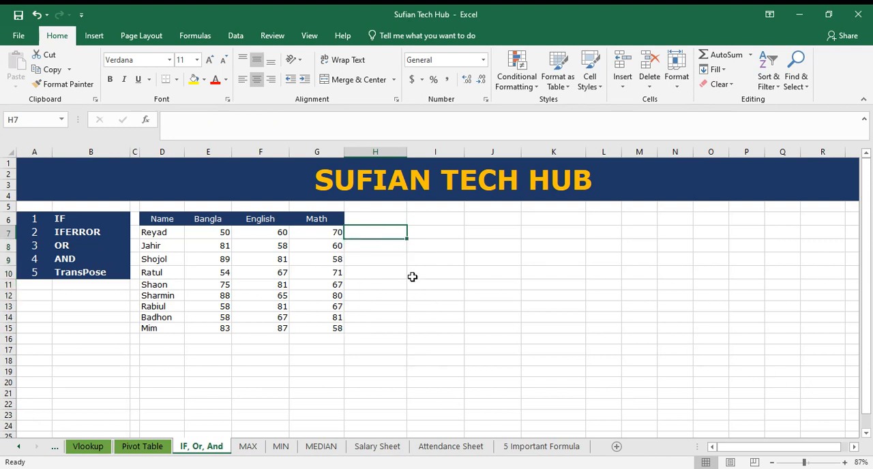
Enter the formula =IFERROR(E7,1) in H7 and check it against Reyad's Bangla mark
left_click(86, 234)
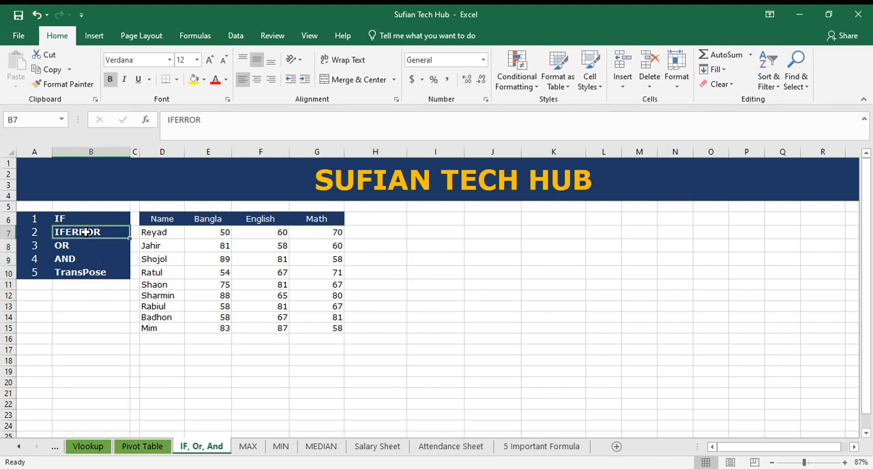
left_click(385, 232)
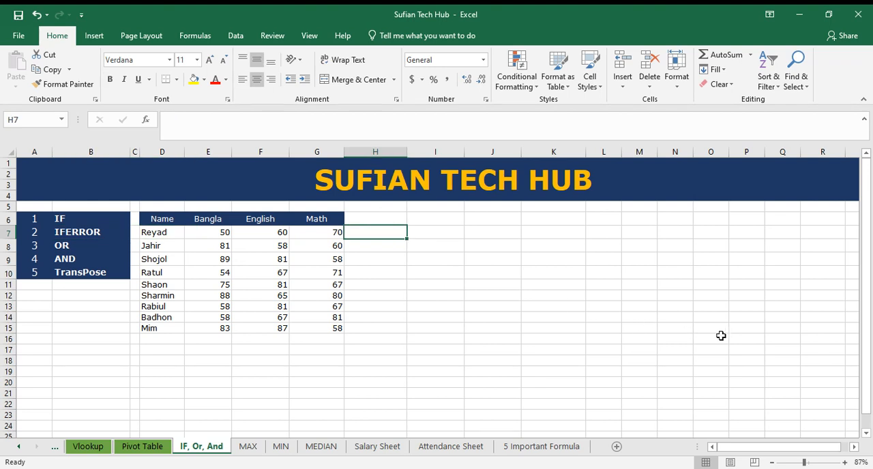
type("=if")
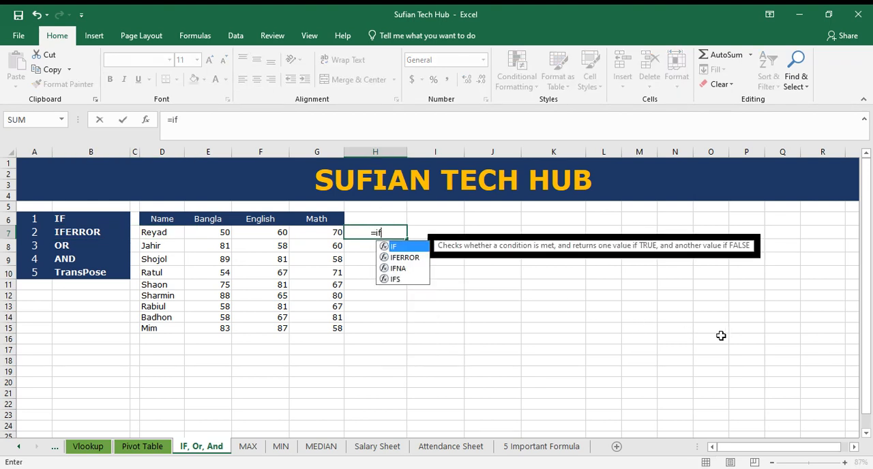
type("error")
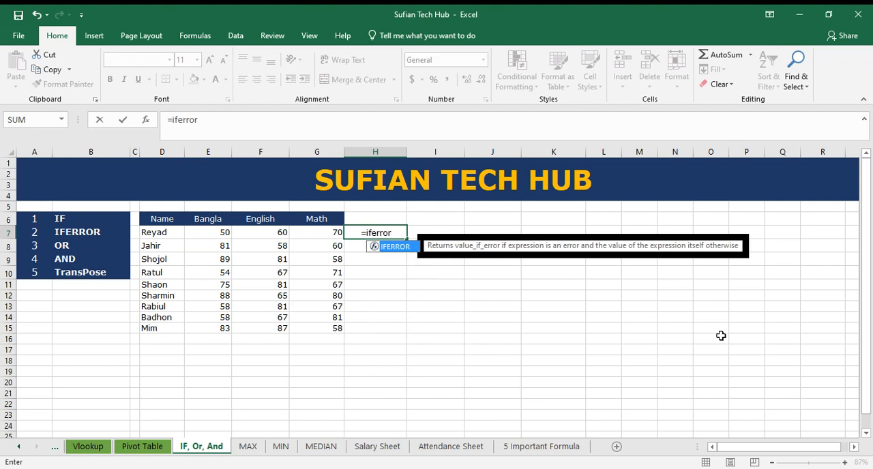
type("(")
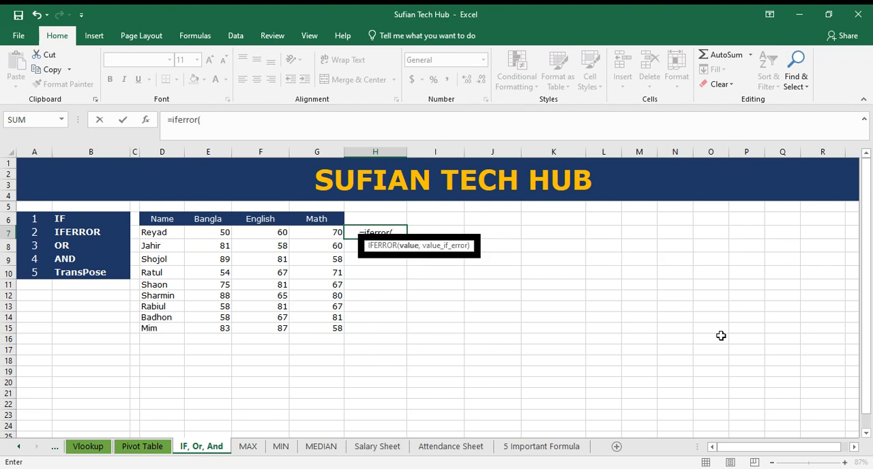
left_click(219, 234)
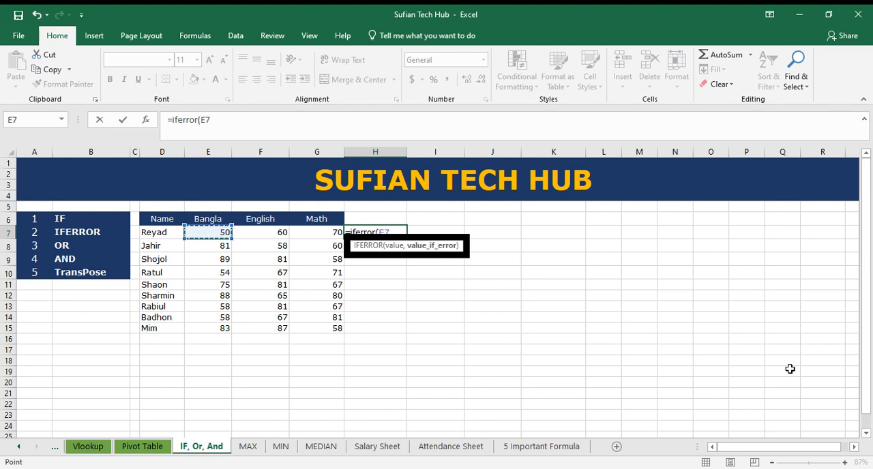
type(",1")
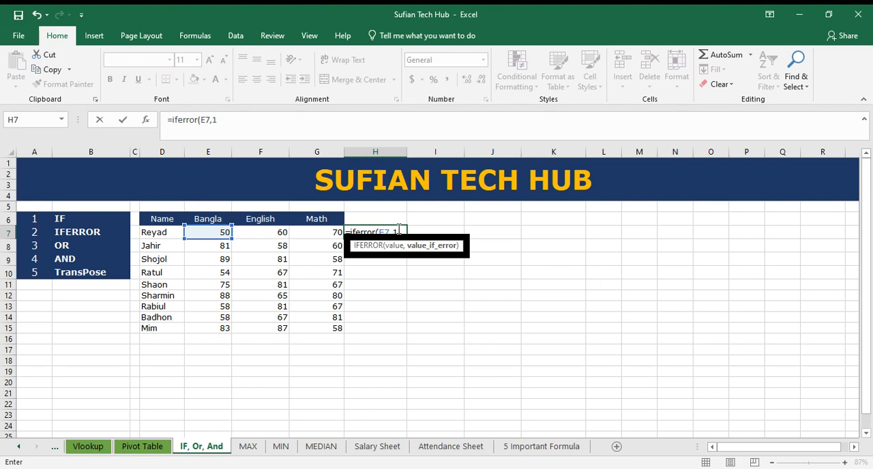
key("Return")
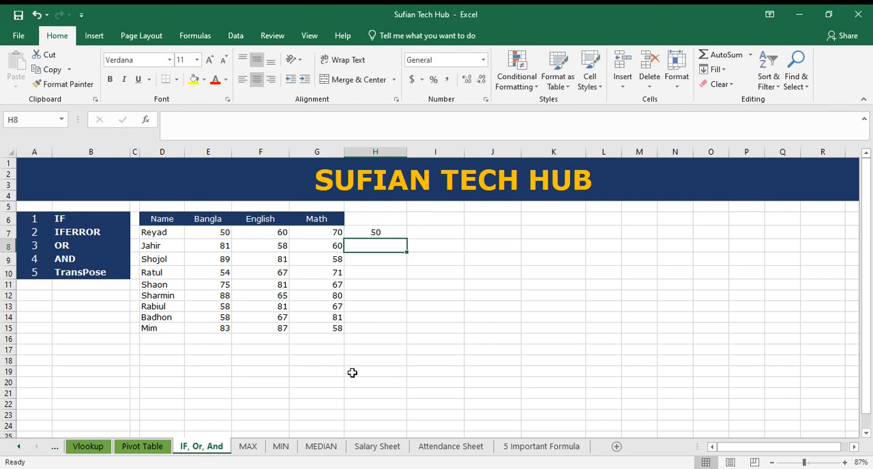
left_click(397, 233)
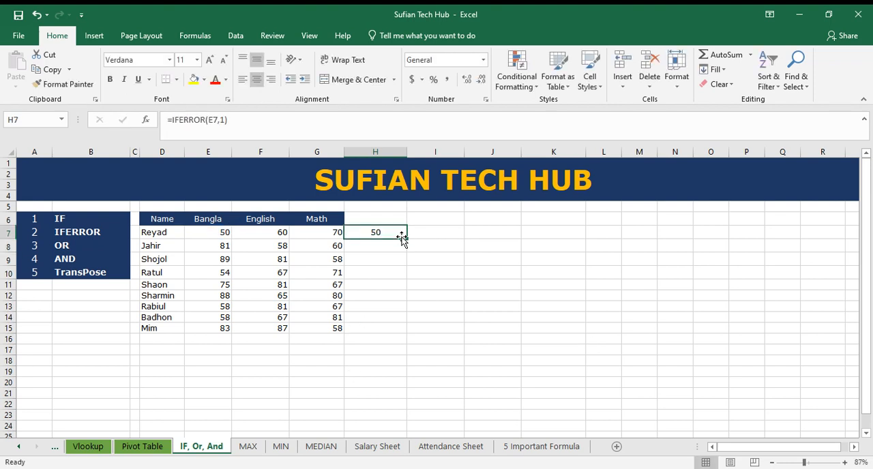
left_click(215, 233)
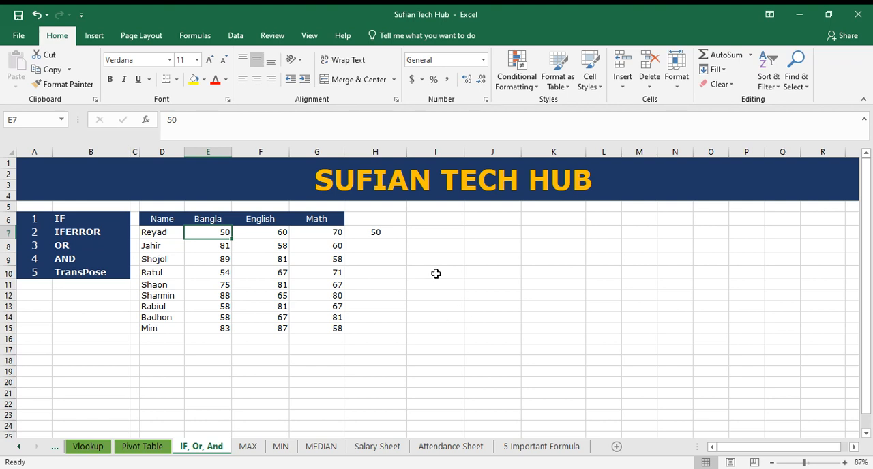
Enter #N/A as the Bangla mark in E7 and check the IFERROR formula's response in H7
left_click(398, 233)
left_click(217, 234)
type("#N/A")
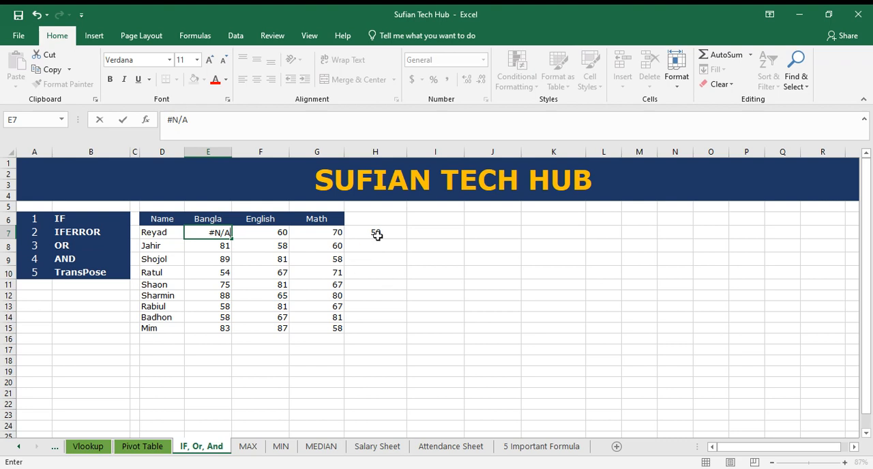
key("Return")
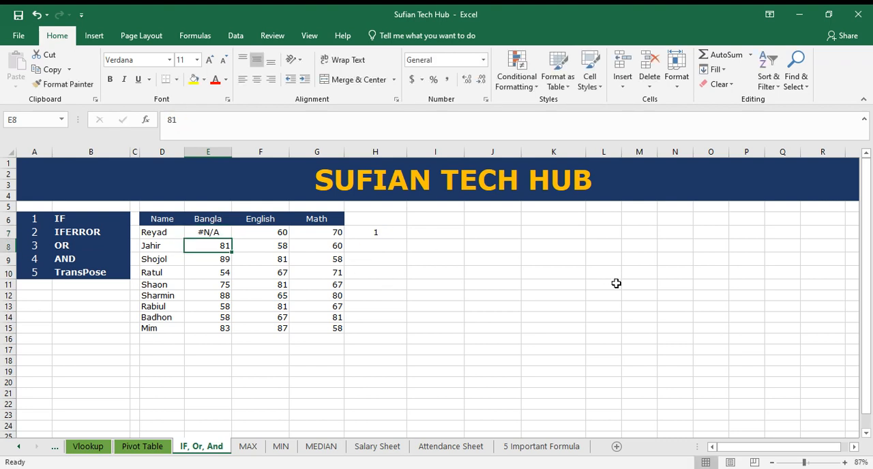
left_click(390, 235)
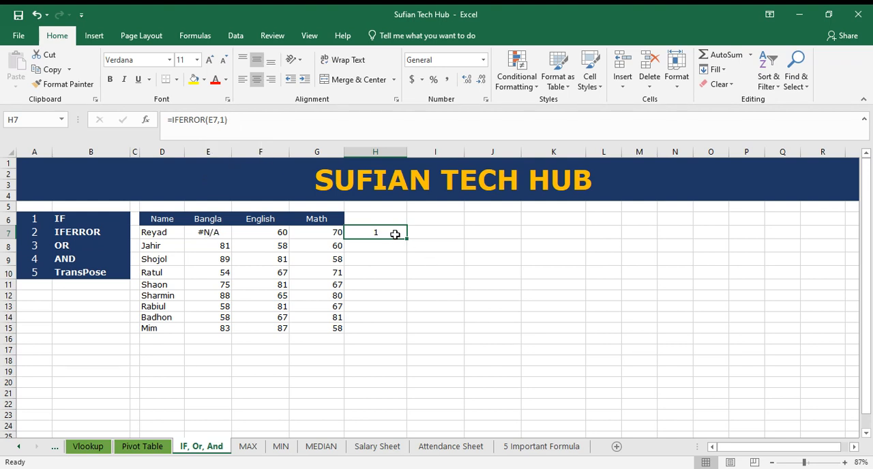
Copy the #N/A entry from E7 into Bangla cells E11 and E15
left_click(214, 232)
key("ctrl+c")
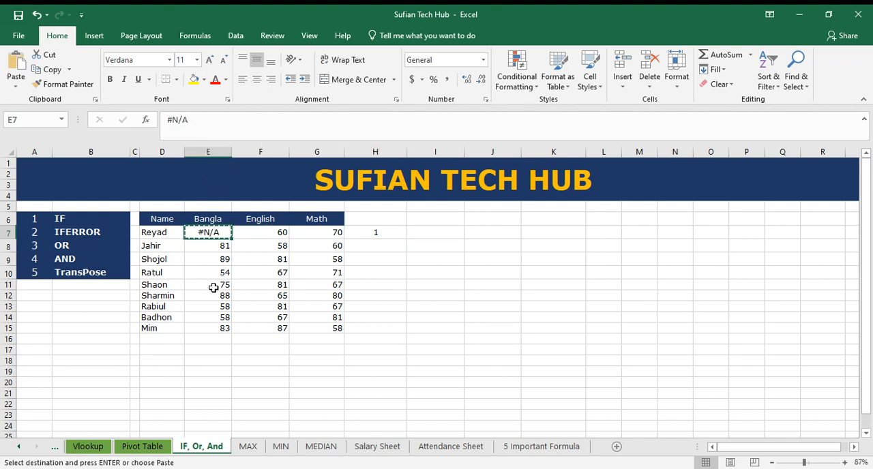
left_click(212, 285)
key("ctrl+v")
left_click(214, 327)
key("ctrl+v")
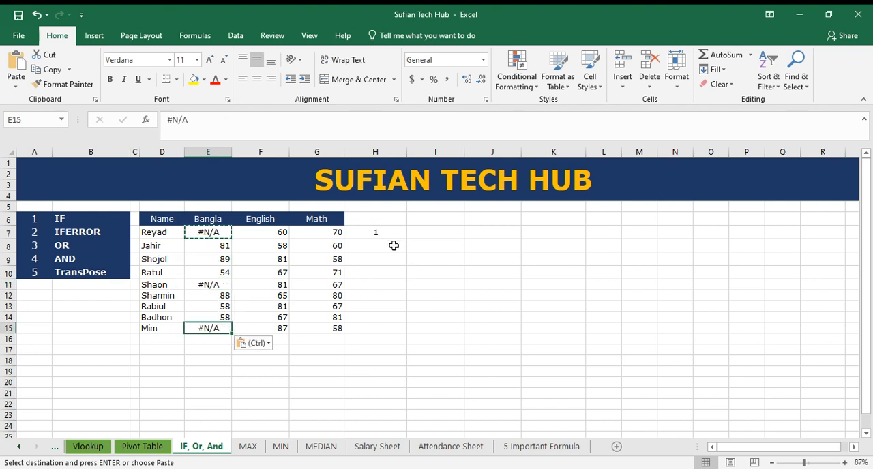
Fill the IFERROR formula from H7 down to H15
left_click(390, 232)
double_click(405, 242)
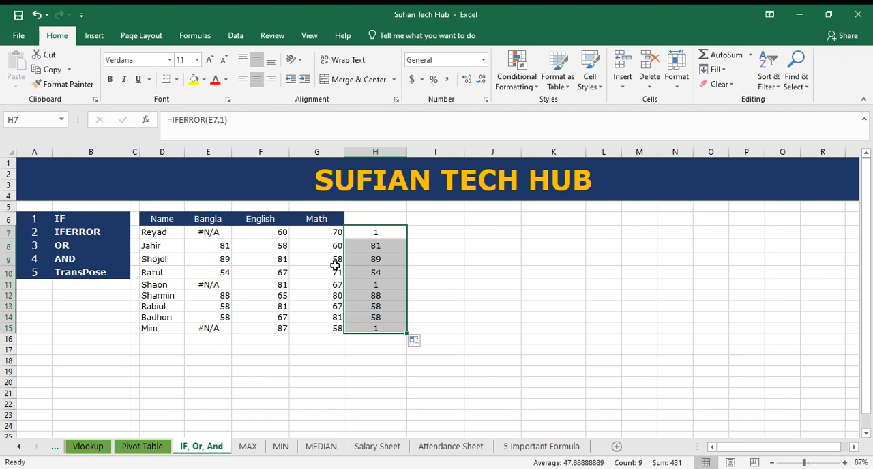
key("shift+Up")
key("shift+Up")
key("shift+Up")
key("shift+Up")
Clear the IFERROR results from cells H7 to H15
left_click_drag(388, 233, 390, 328)
key("Delete")
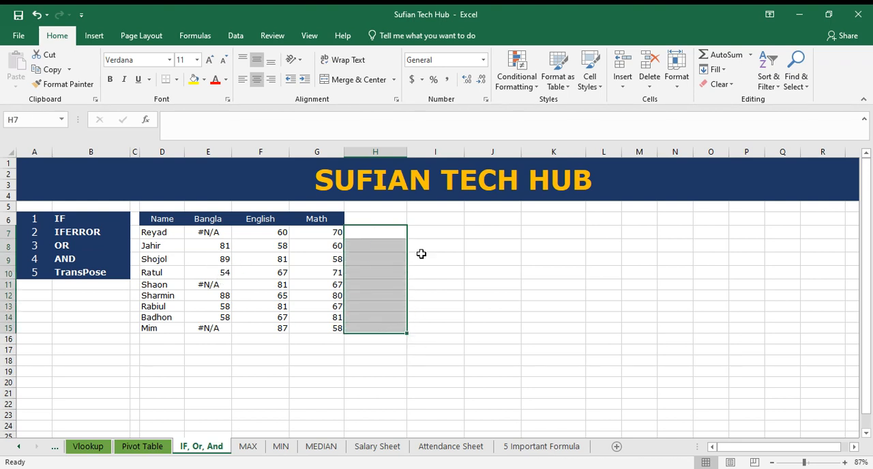
left_click(381, 234)
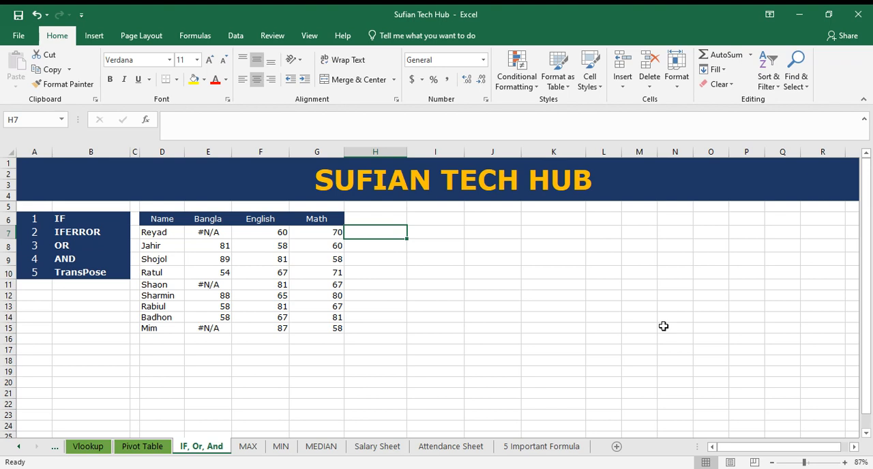
Replace the #N/A entries in the Bangla column with 50 in E7, 60 in E11 and 84 in E15
left_click(215, 231)
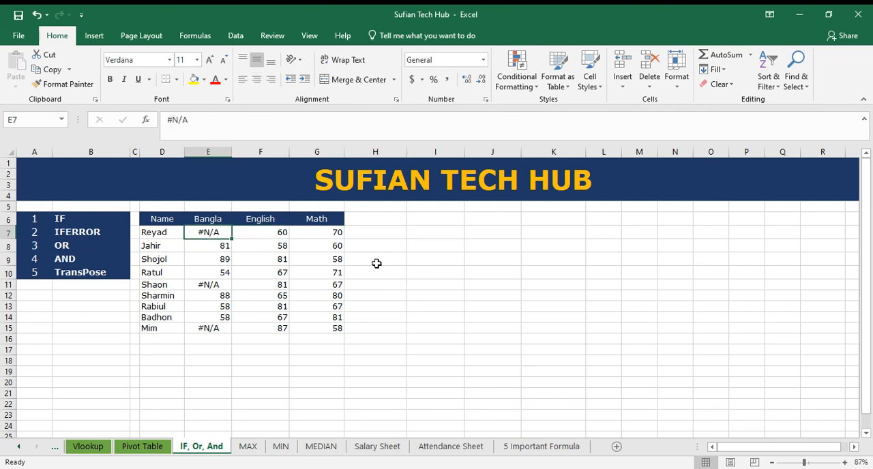
type("50")
key("Return")
left_click(228, 283)
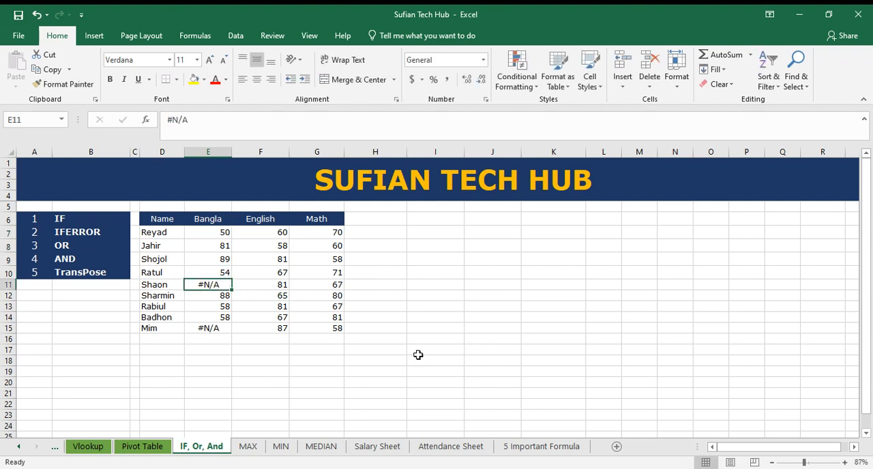
type("60")
key("Return")
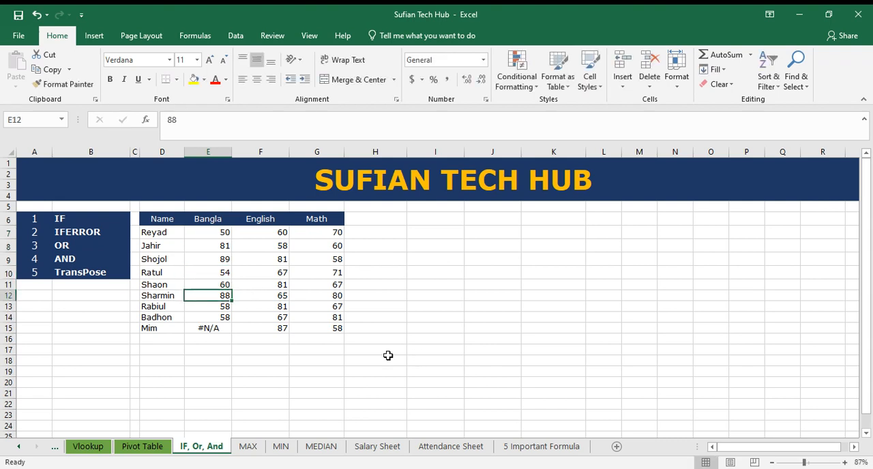
left_click(206, 329)
type("84")
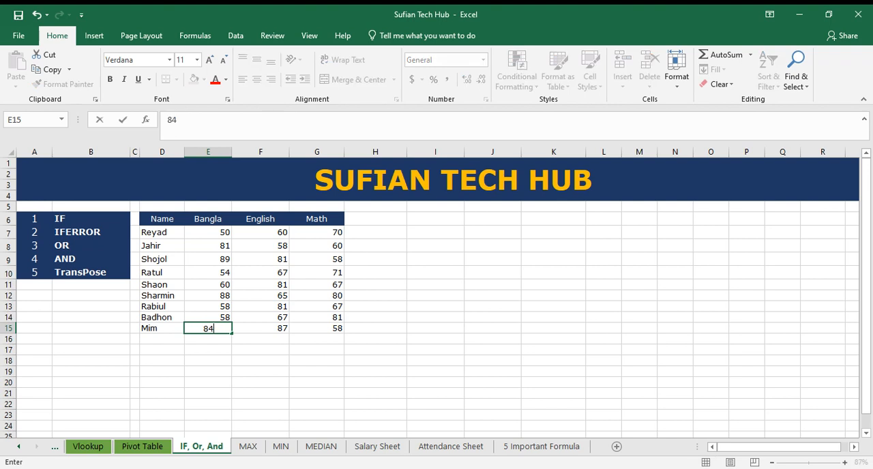
key("Return")
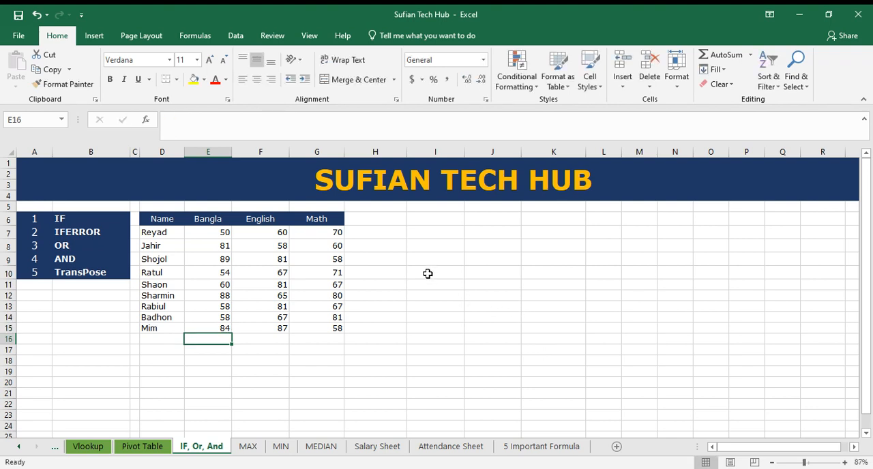
Start an IF formula in H7 with a nested OR test whose first condition is E7>=50
left_click(399, 234)
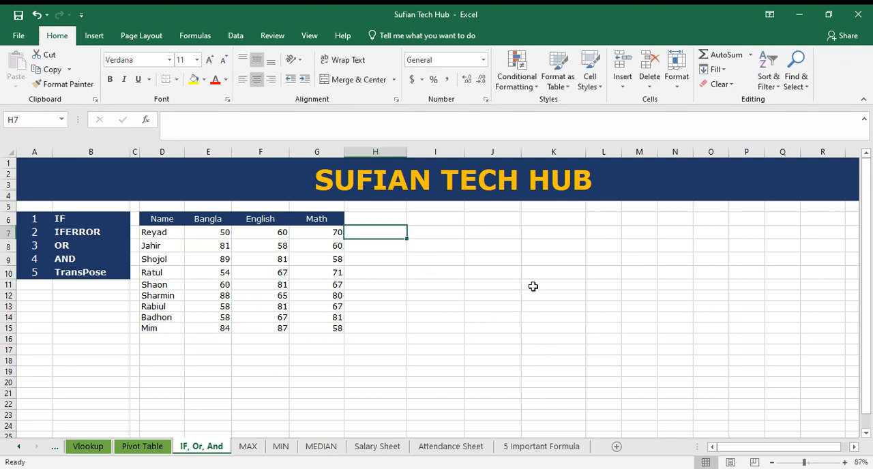
type("=")
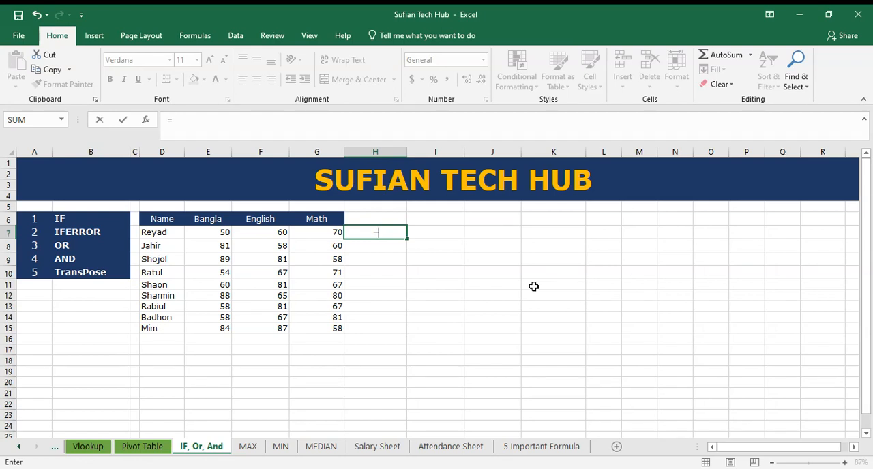
type("if(")
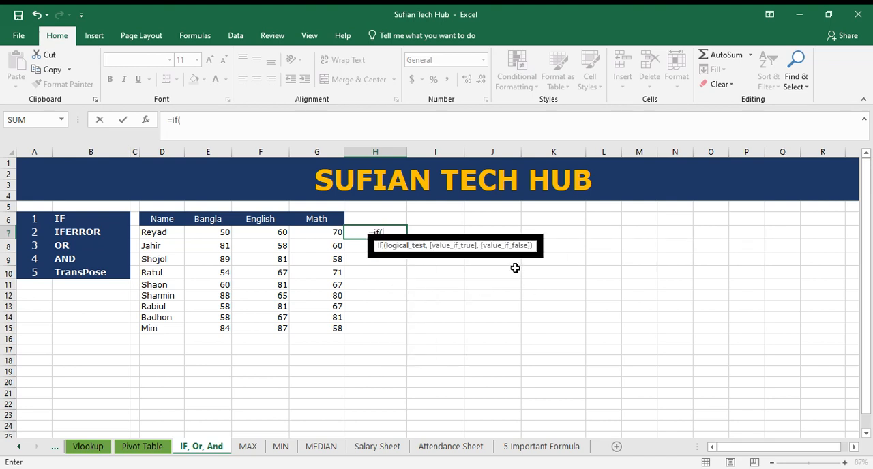
type("or(")
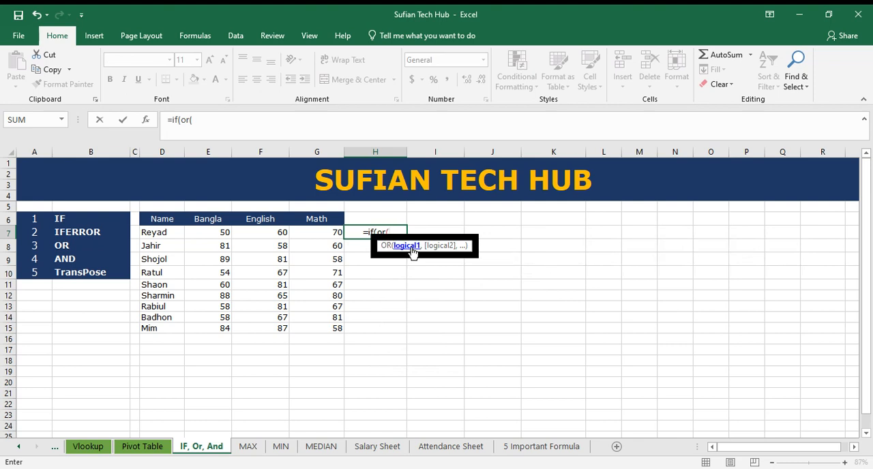
left_click(219, 232)
type(">")
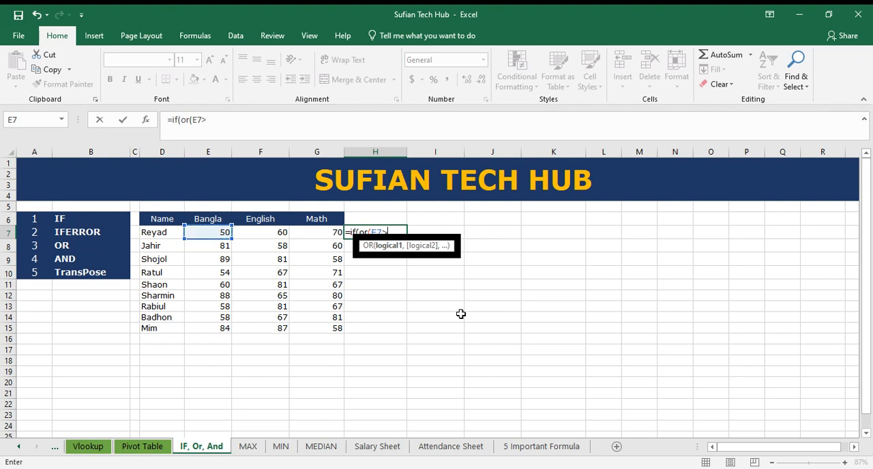
type("=50,")
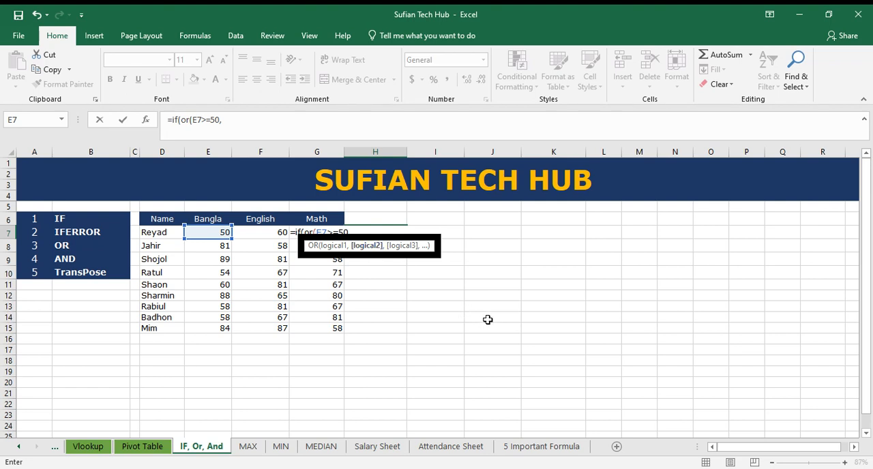
Add the conditions F7>=60 and G7>=80 to the OR test in H7 and close its parenthesis
left_click(273, 233)
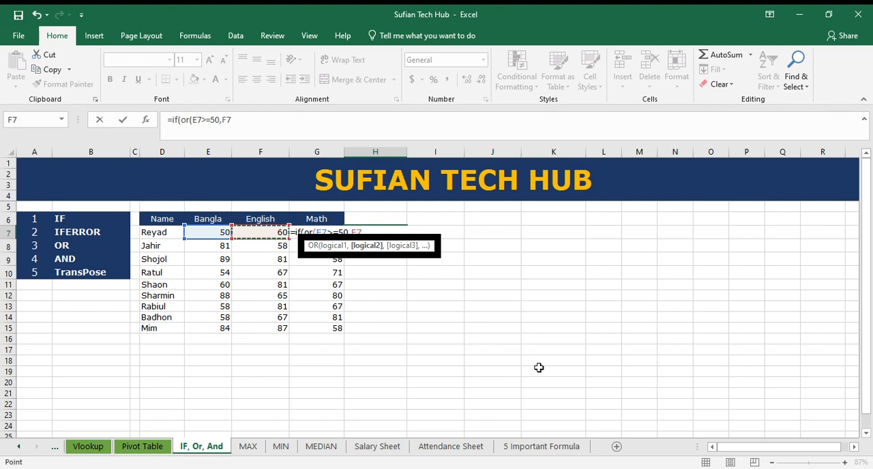
type(">=60,")
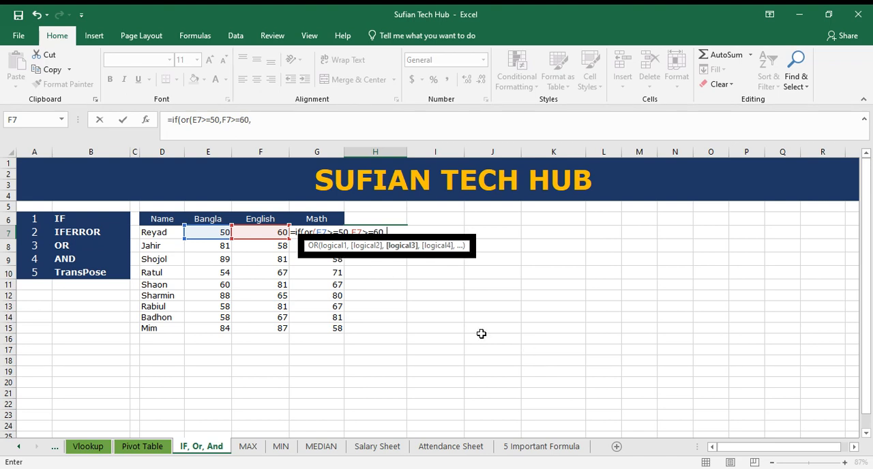
left_click_drag(747, 454, 763, 456)
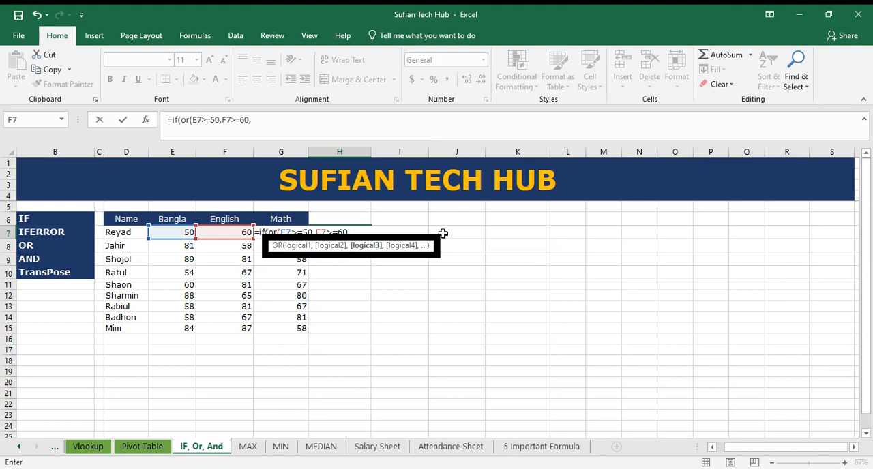
type("g7>=")
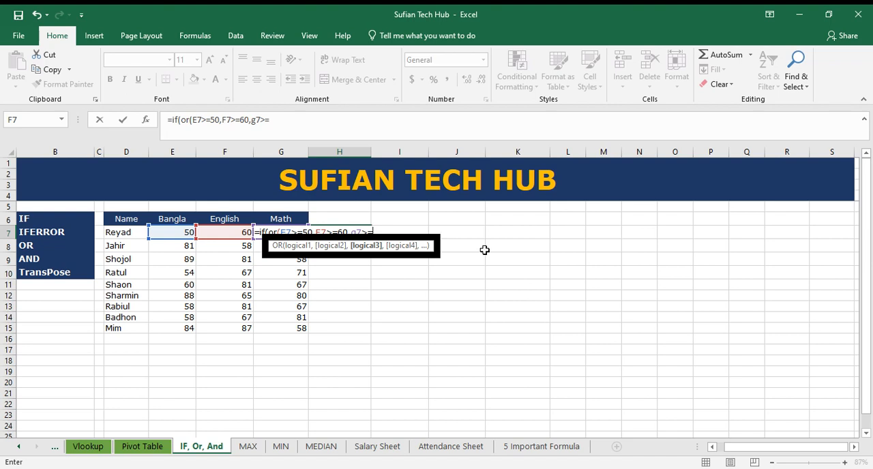
type("80)")
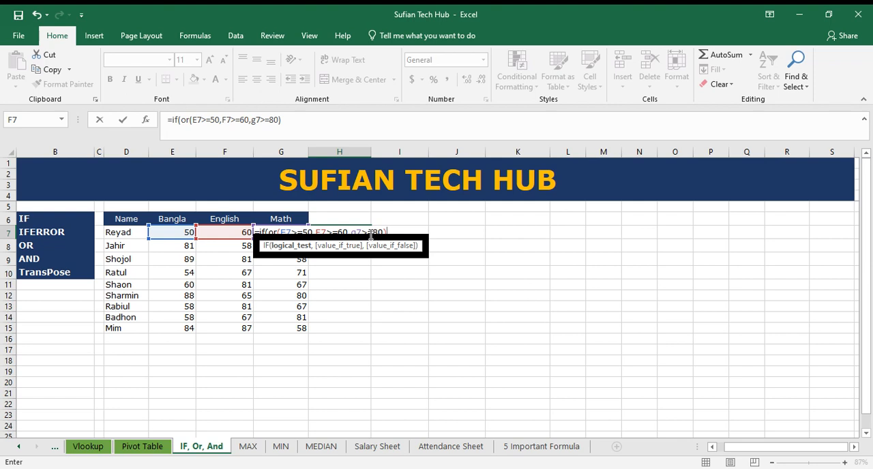
Complete the IF formula in H7 with "Okay" as the true value and "Sorry" as the false value
type(",")
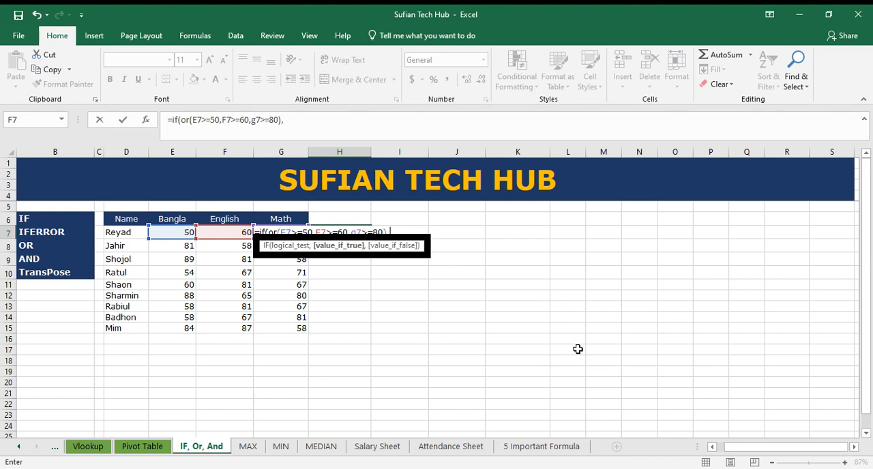
type("\"Okey")
key("BackSpace")
key("BackSpace")
type("ay\",")
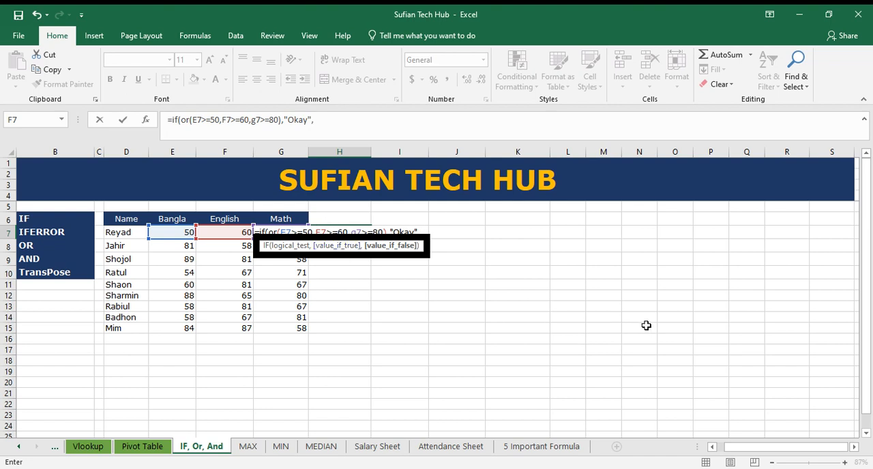
type("\"Sorry")
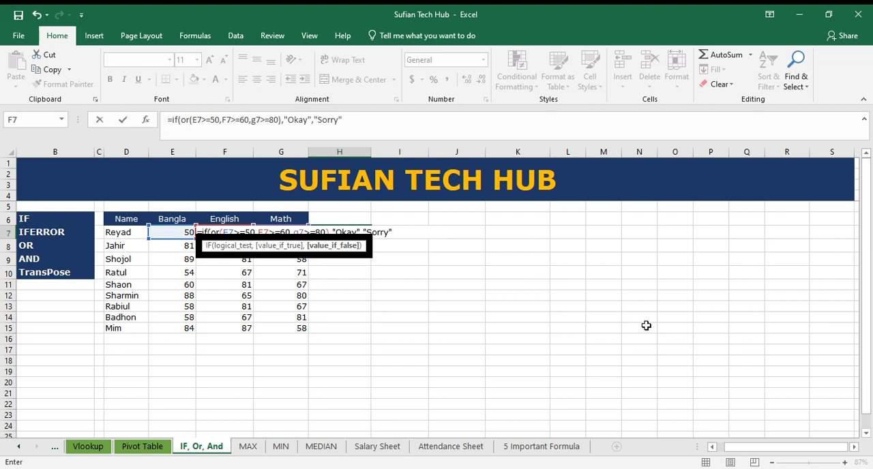
type("\"")
key("Return")
key("Return")
Compare the IF/OR formula and its result in H7 with the marks in E7 to G7
left_click(353, 232)
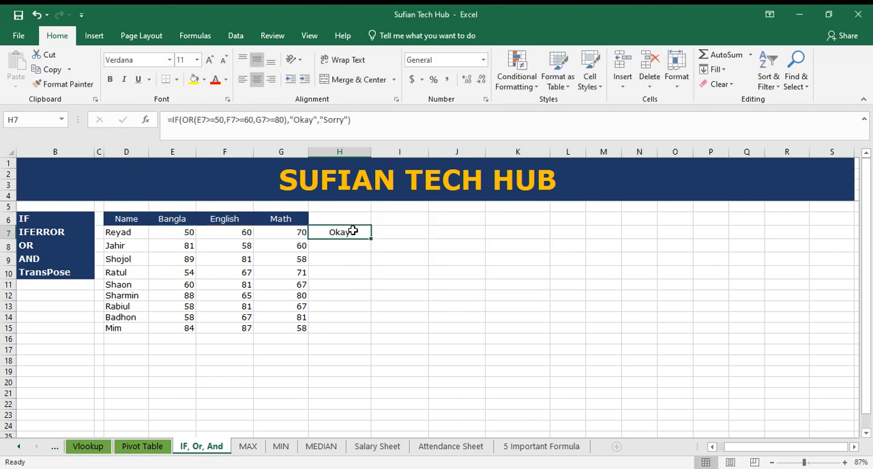
left_click(183, 232)
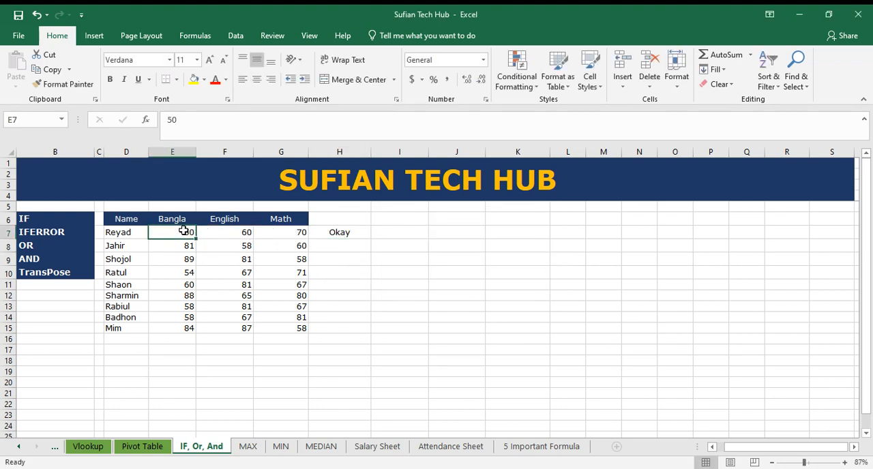
left_click(350, 233)
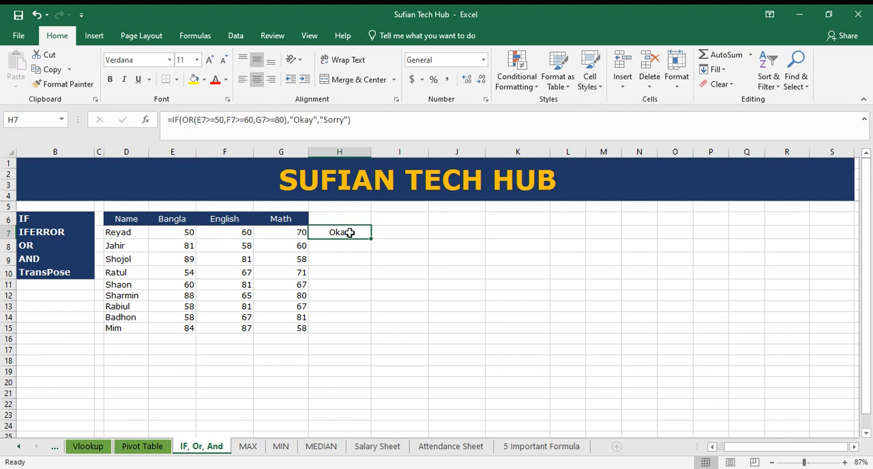
left_click(181, 232)
left_click_drag(193, 232, 290, 229)
left_click(337, 232)
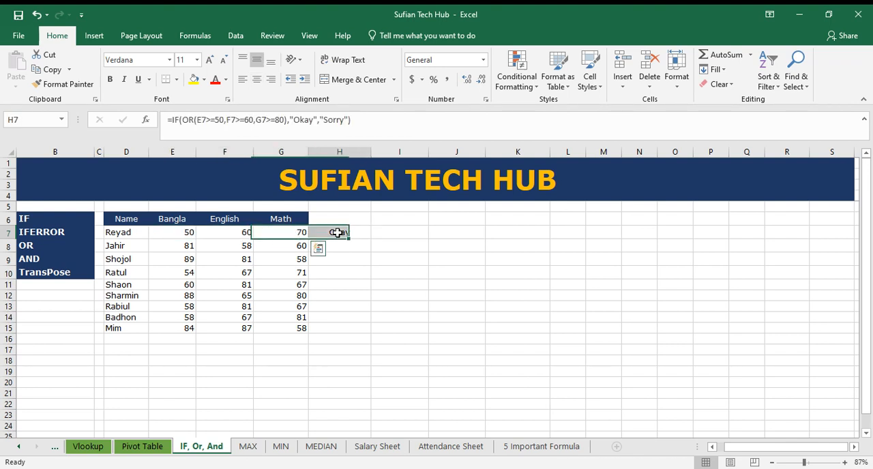
Lower the first student's Bangla mark in E7 to 40 and English mark in F7 to 50
left_click(173, 234)
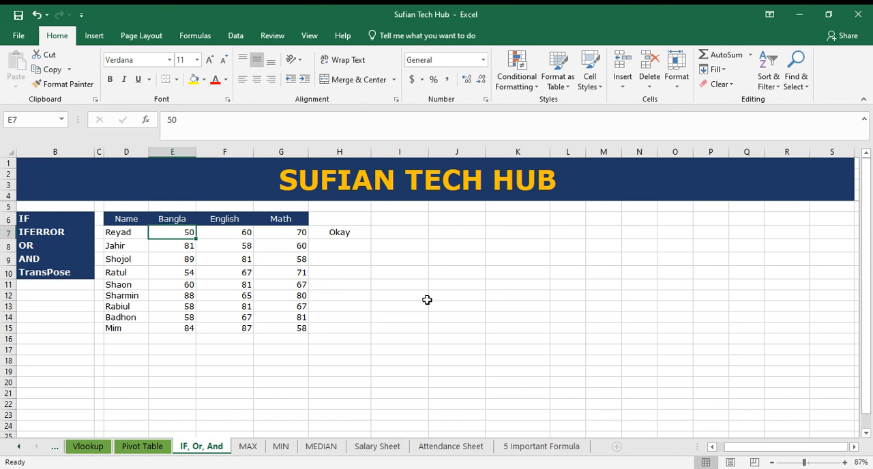
type("40")
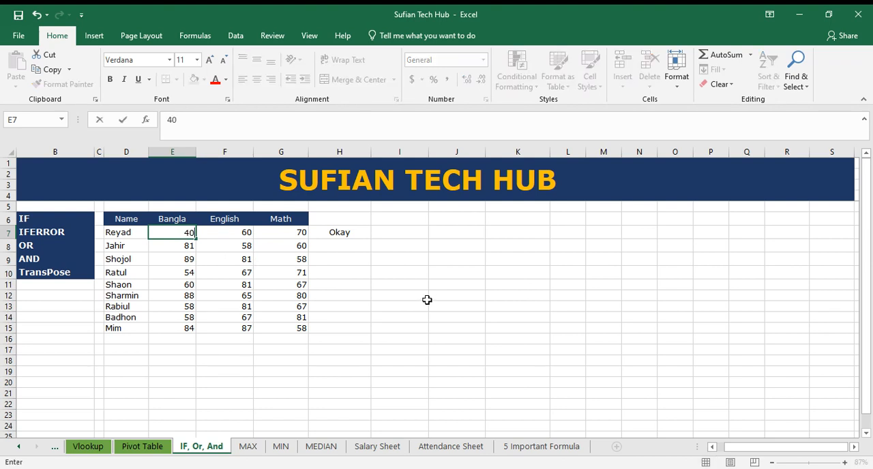
left_click(235, 223)
left_click(234, 230)
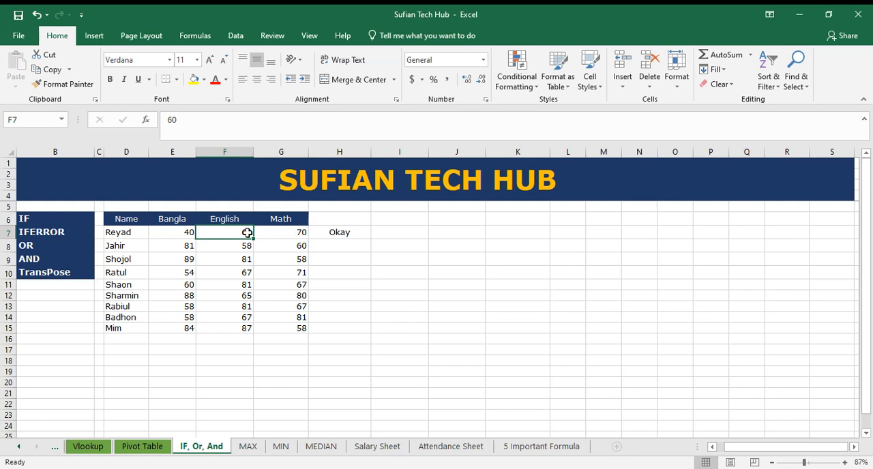
type("50")
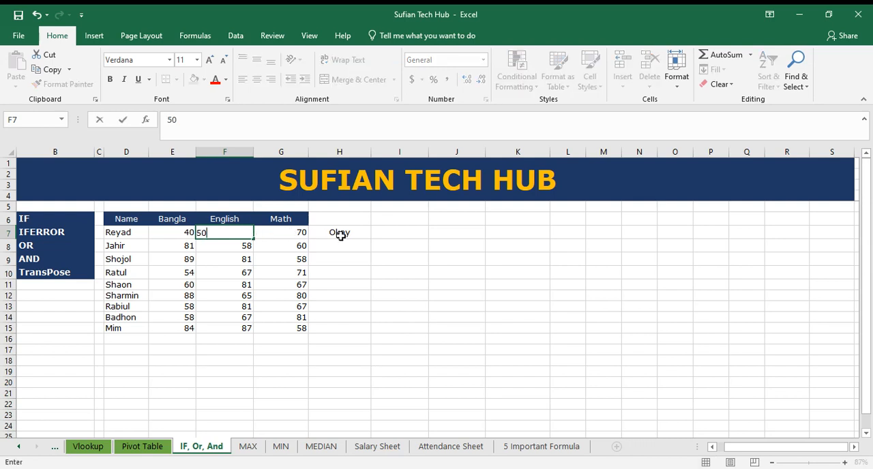
Try a Math mark of 80 in G7, undo that entry and inspect the OR formula in H7
left_click(300, 233)
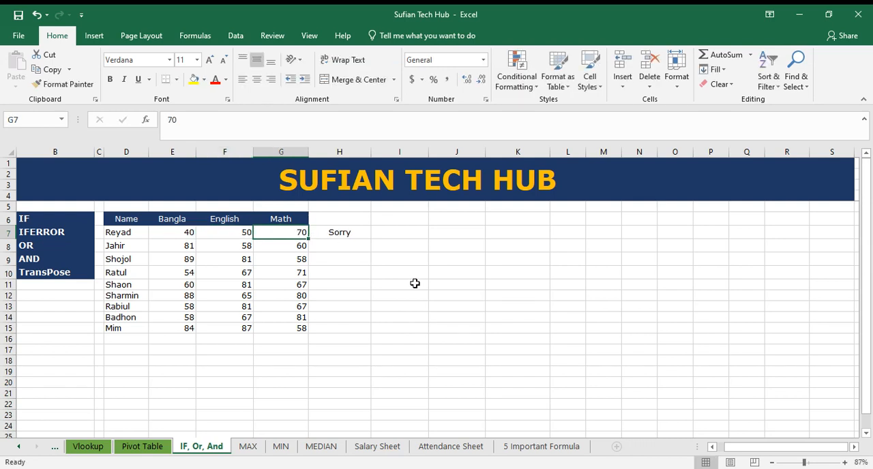
type("80")
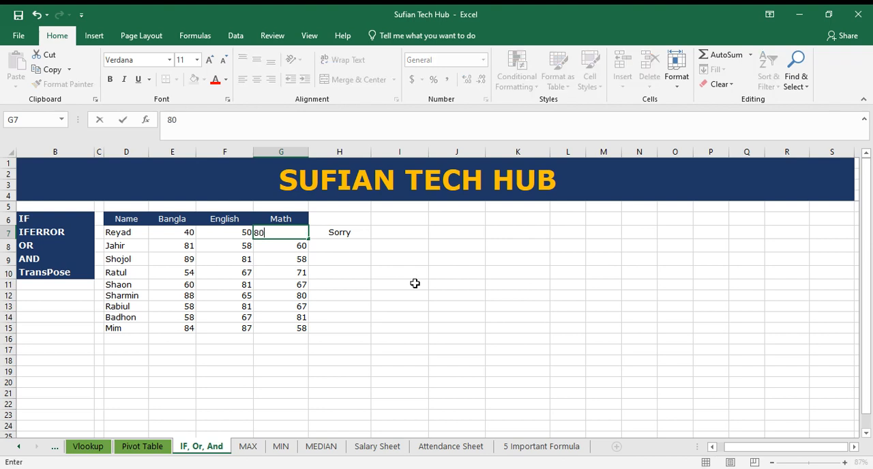
key("Return")
left_click(297, 232)
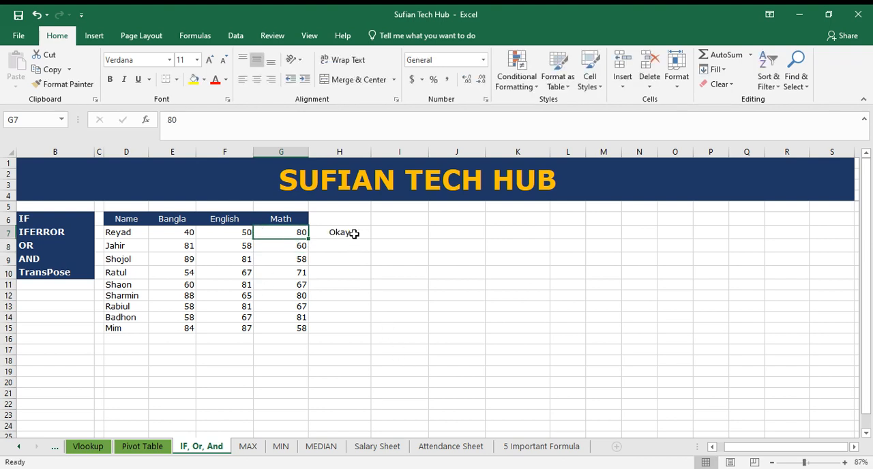
key("ctrl+z")
left_click(360, 234)
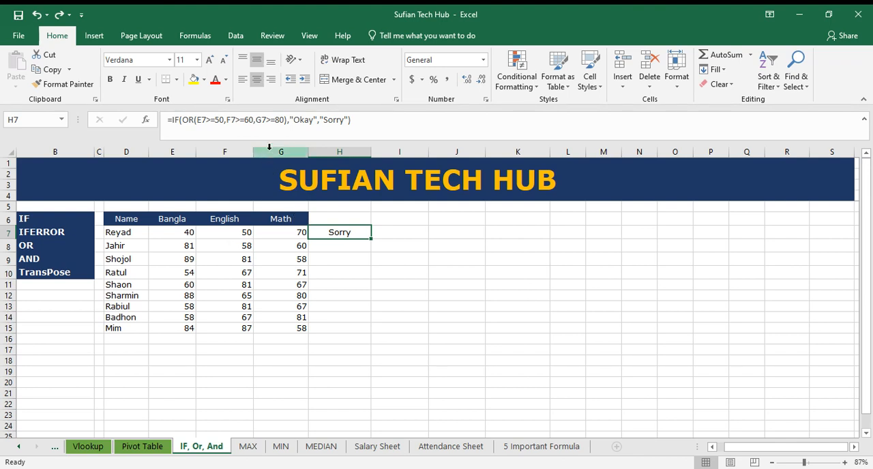
Set the first student's Math mark in G7 to 80 and review the marks in E7 to G7
left_click(287, 233)
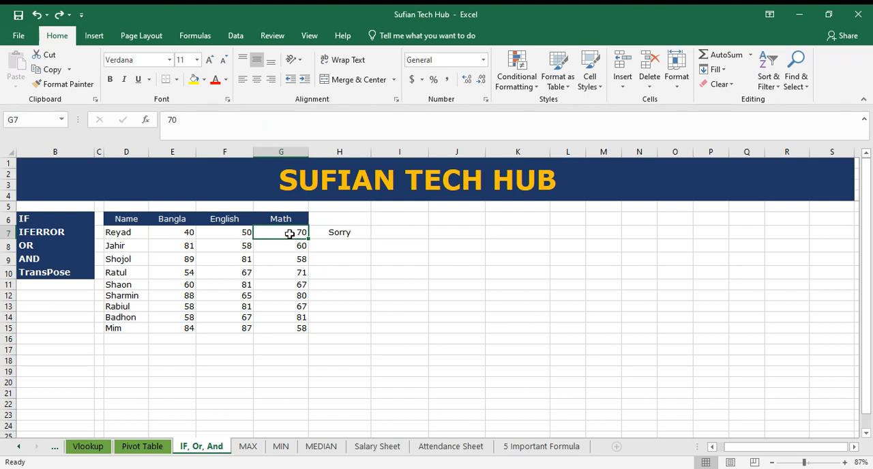
type("80")
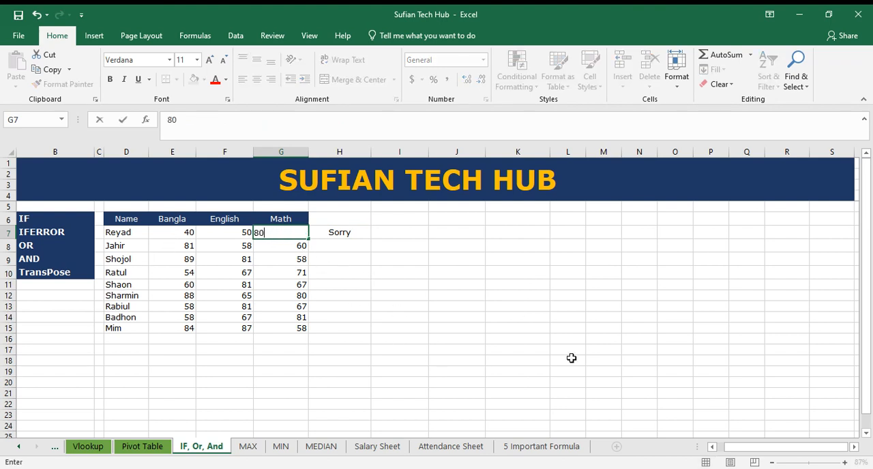
key("ctrl+Return")
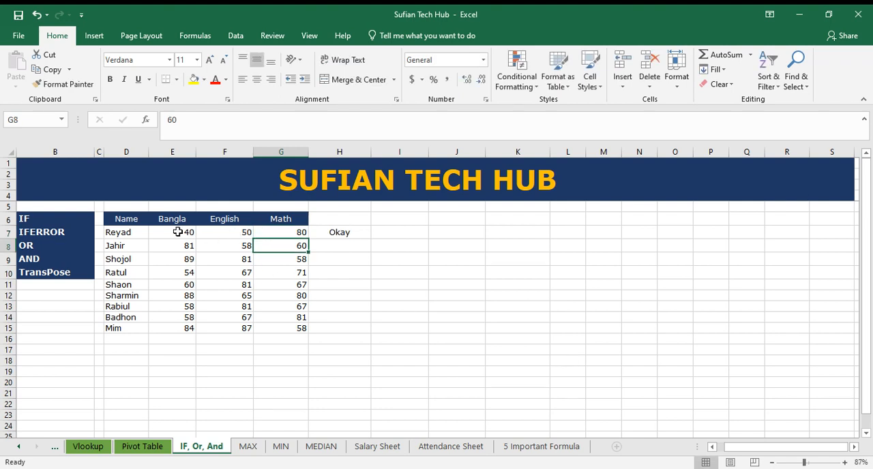
left_click_drag(176, 232, 292, 232)
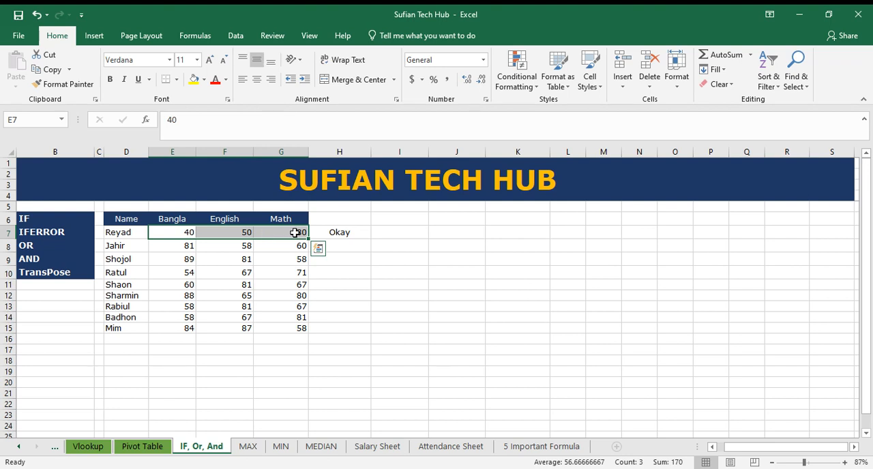
Replace the OR function with AND in the IF formula in H7, keeping its three conditions
left_click(340, 232)
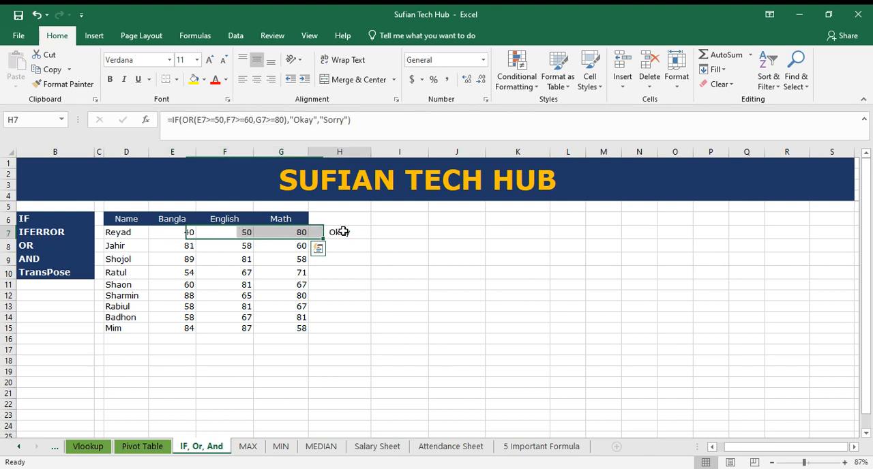
left_click(195, 121)
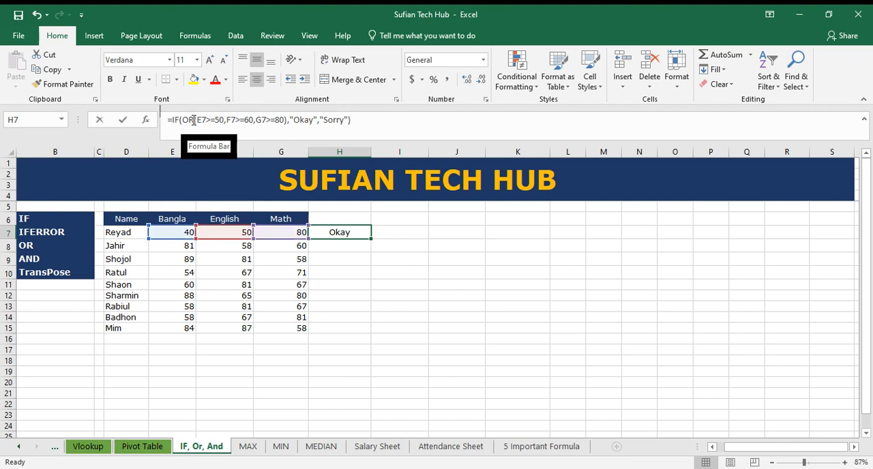
key("BackSpace")
key("BackSpace")
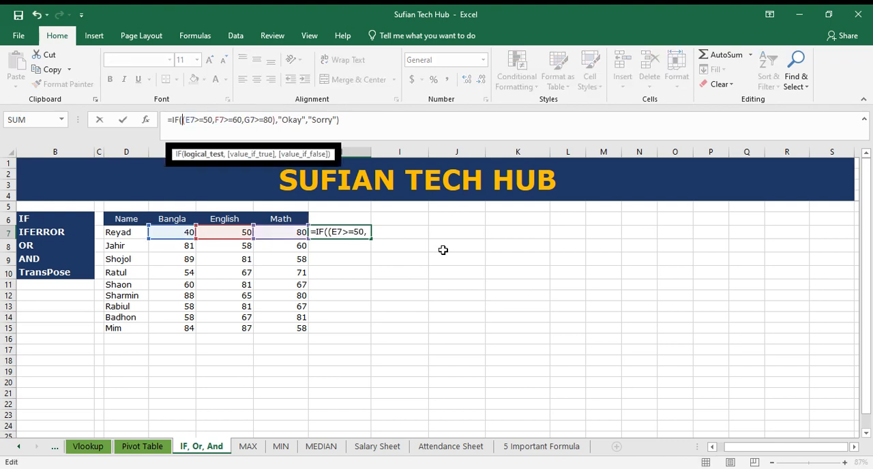
type("and")
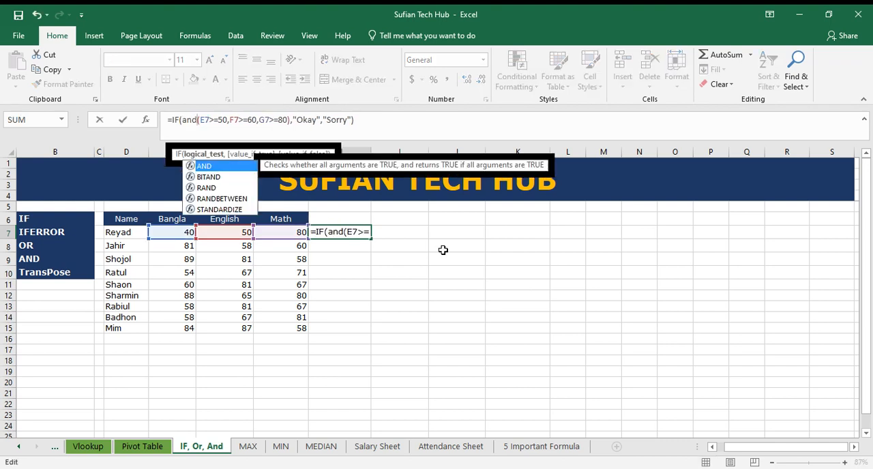
key("Return")
left_click(341, 236)
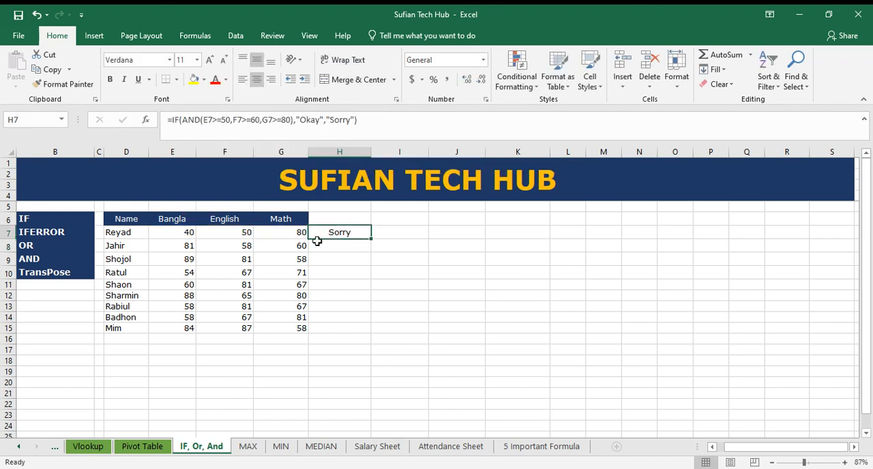
Set the first student's English mark in F7 to 60 and check the AND formula's result in H7
left_click(294, 232)
left_click(327, 233)
left_click(238, 233)
type("60")
key("Return")
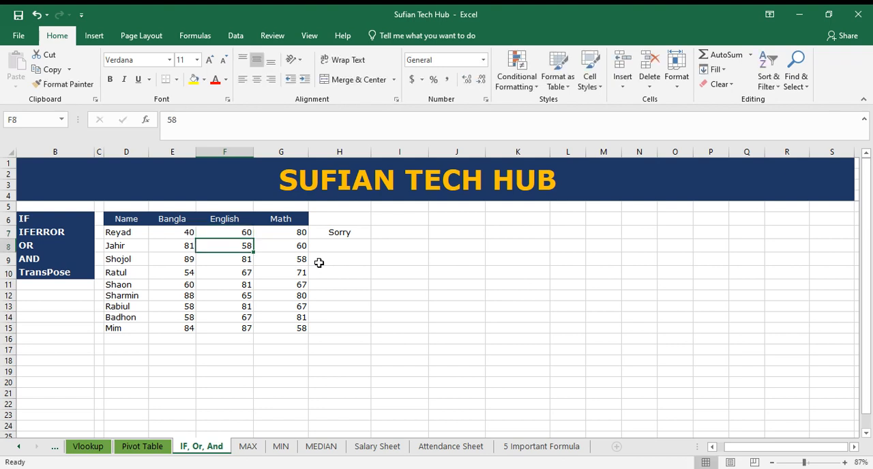
left_click(344, 233)
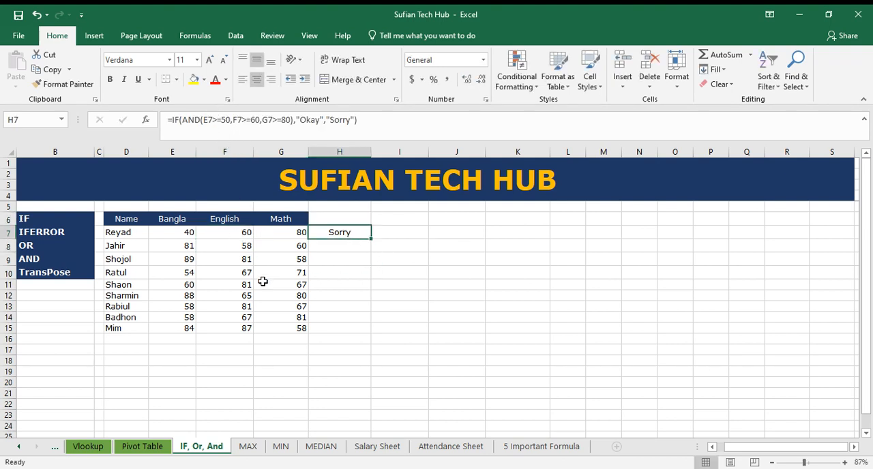
Set the first student's Bangla mark in E7 to 50 and check the result in H7
left_click(181, 234)
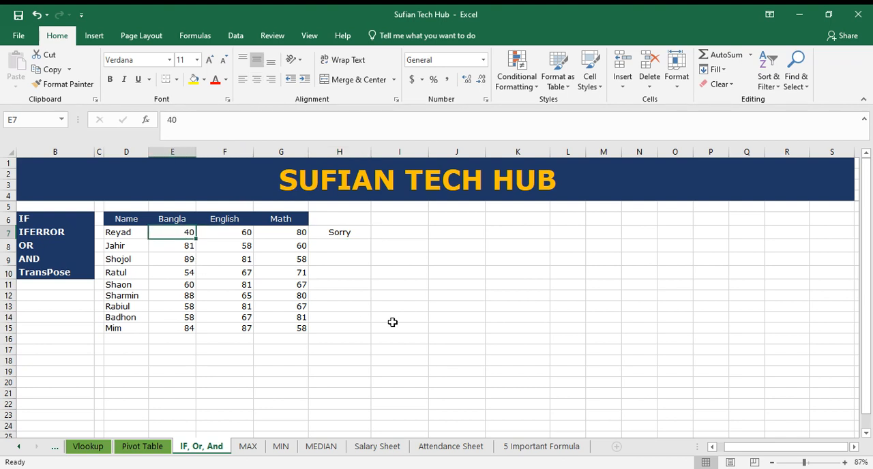
type("50")
key("Return")
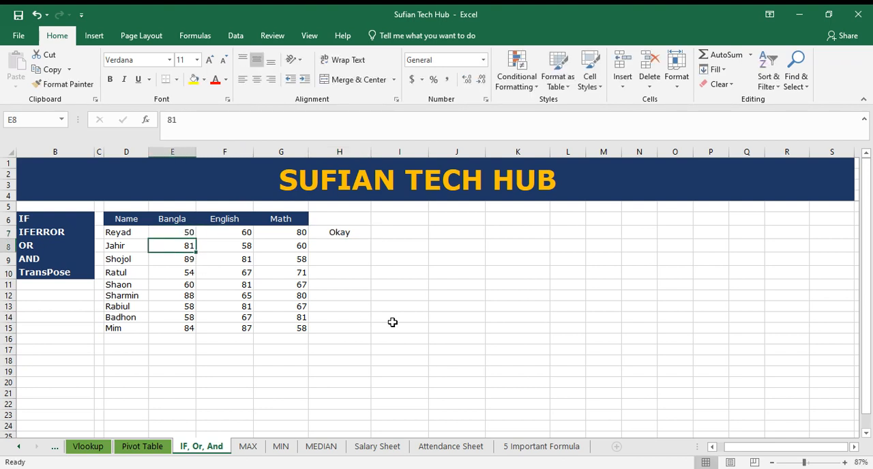
left_click(355, 232)
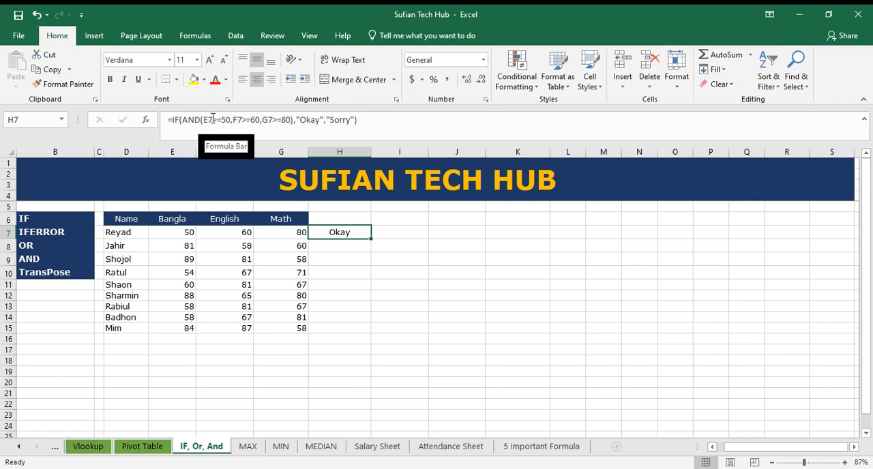
Set the Bangla mark in E7 to 49 and review the marks in E7 to G7
left_click(183, 234)
type("49")
key("Return")
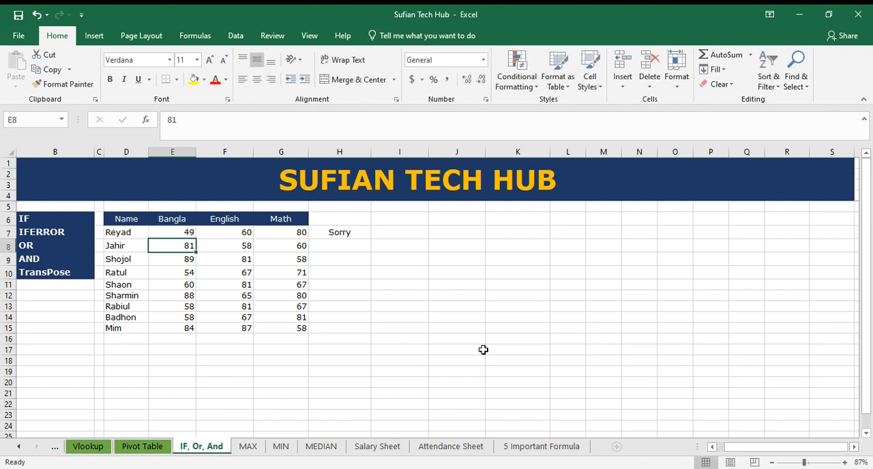
left_click_drag(188, 233, 293, 234)
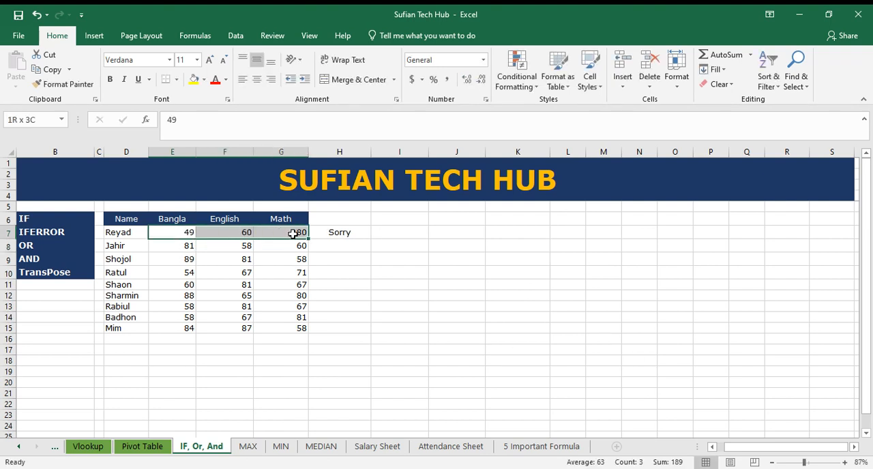
Fill the IF/AND formula from H7 down to H15 and compare the results with the students' marks
left_click(342, 240)
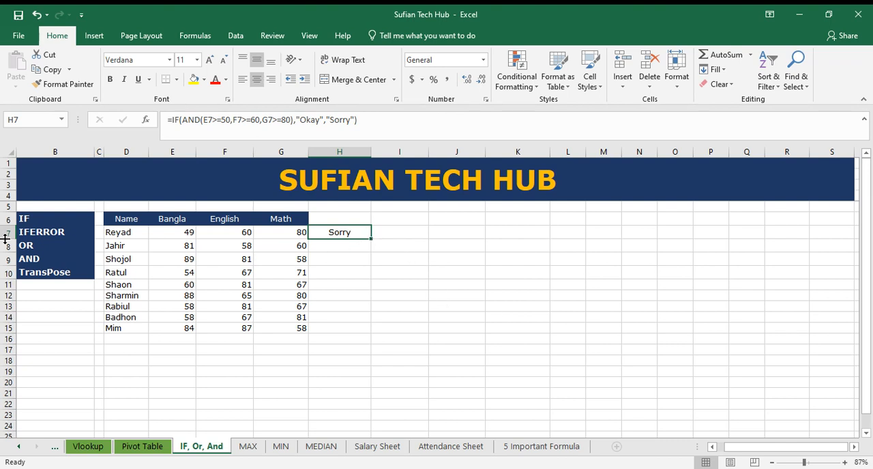
double_click(372, 240)
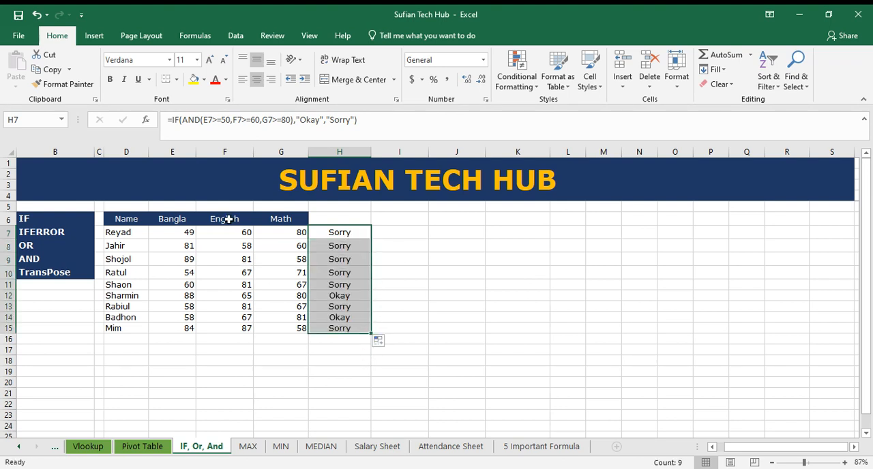
left_click_drag(186, 232, 181, 328)
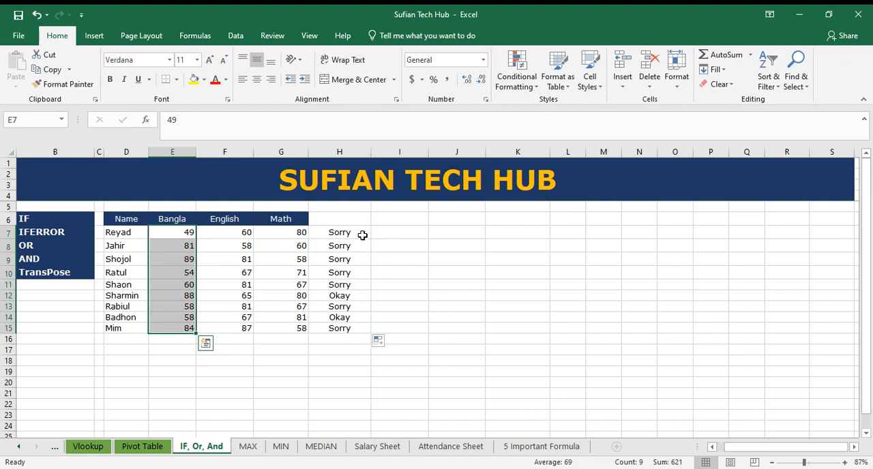
left_click(362, 235)
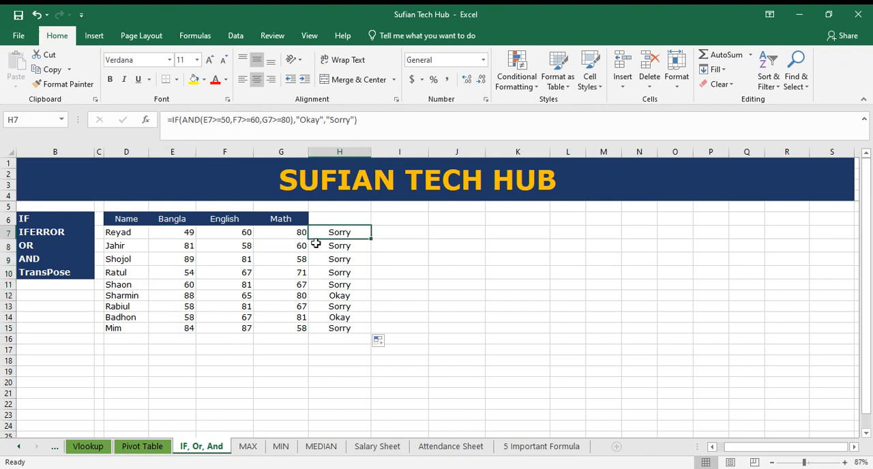
left_click_drag(357, 232, 354, 329)
left_click(355, 234)
mouse_move(134, 223)
left_mouse_down()
mouse_move(287, 220)
mouse_move(159, 228)
mouse_move(123, 221)
left_mouse_up()
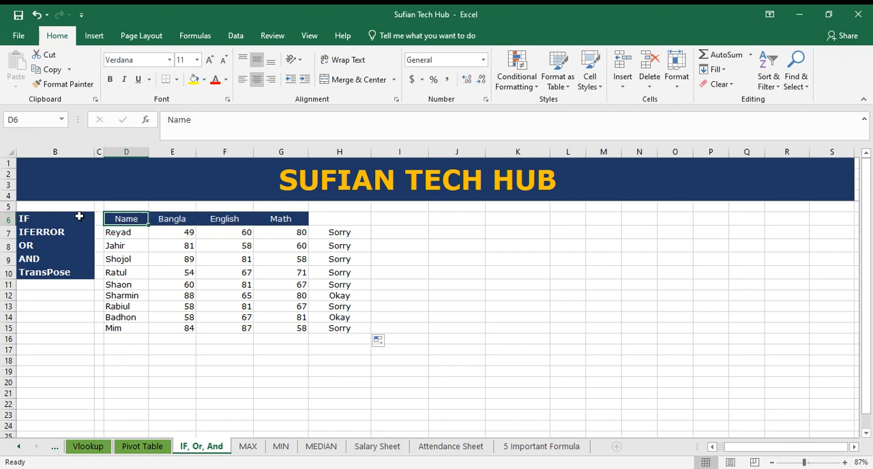
left_click_drag(125, 219, 298, 220)
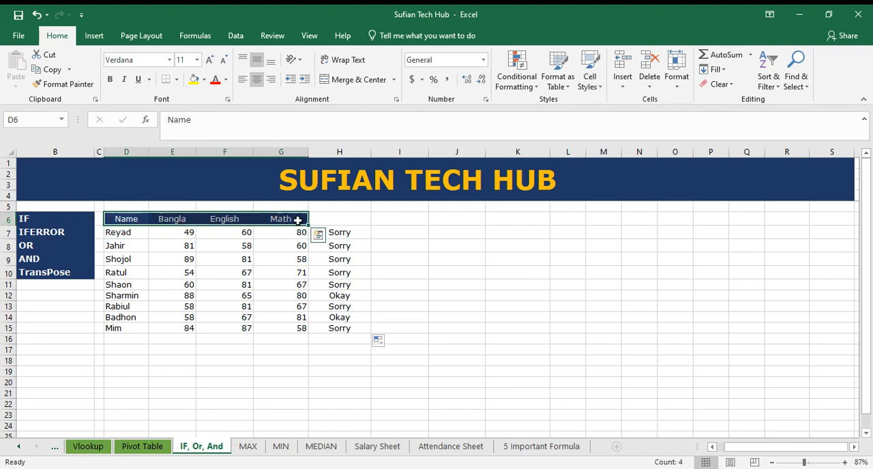
left_click_drag(454, 233, 456, 311)
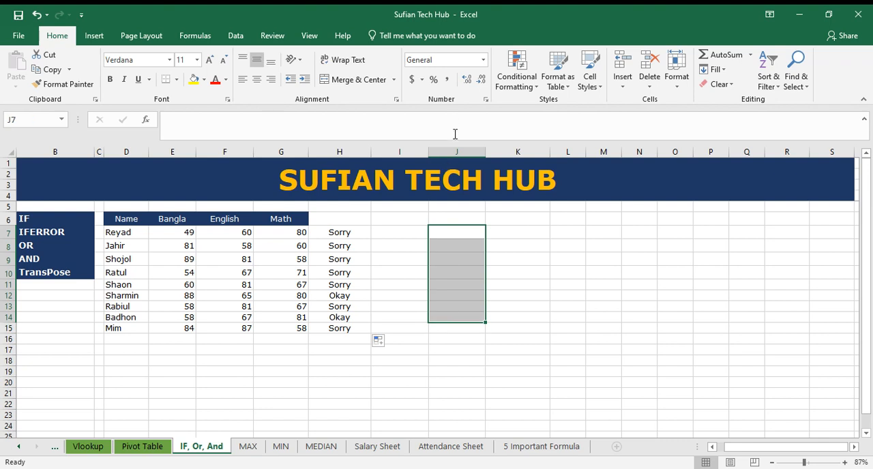
left_click(458, 151)
left_click_drag(466, 228, 466, 311)
Copy the table headings in D6 to G6 and paste them transposed as a column starting at J6
left_click_drag(133, 218, 272, 218)
right_click(272, 219)
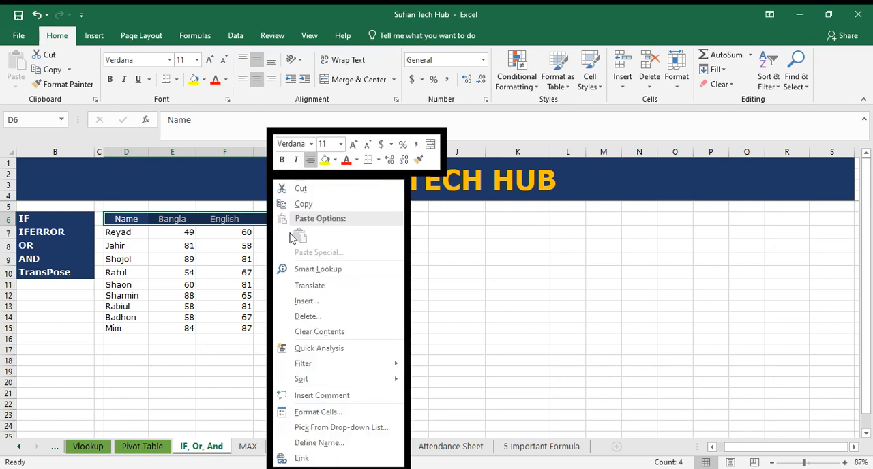
left_click(290, 201)
left_click(460, 219)
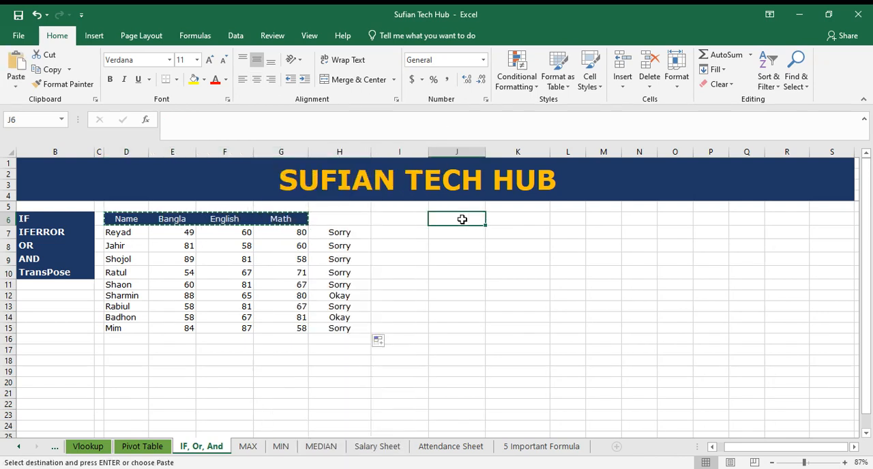
right_click(460, 219)
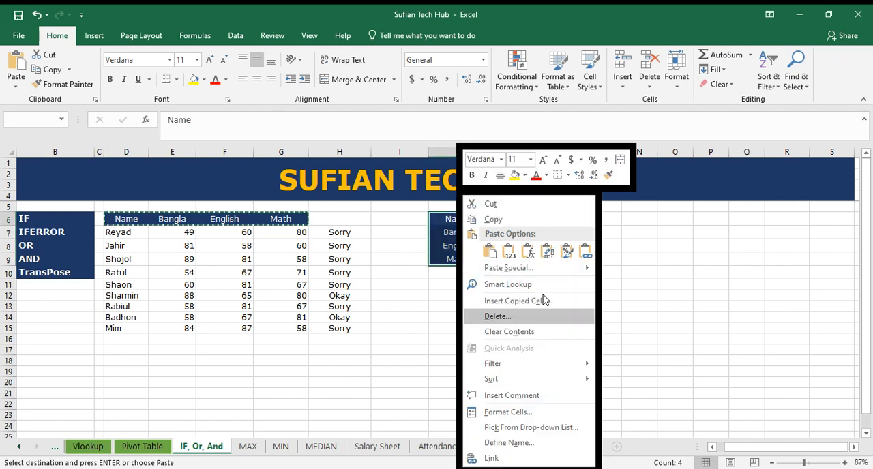
mouse_move(588, 271)
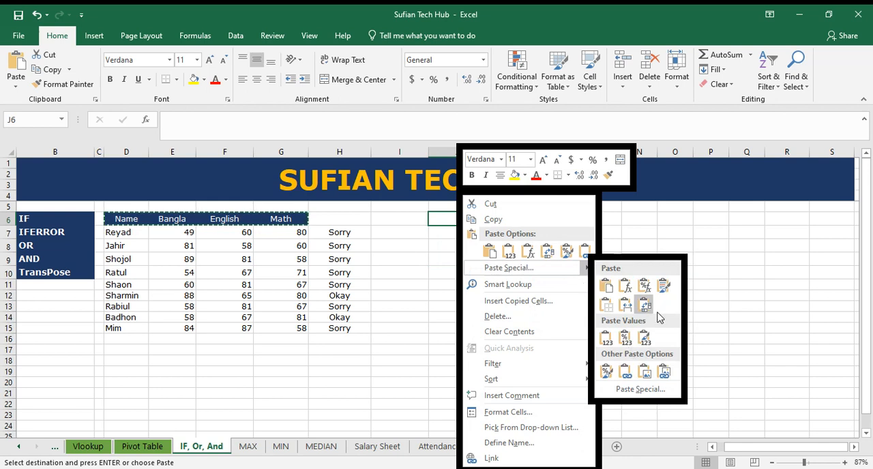
left_click(546, 253)
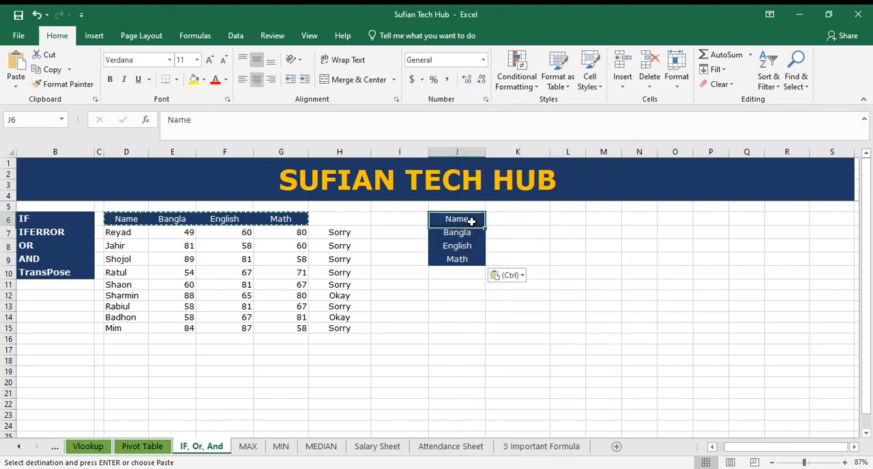
Copy the heading column in J6 to J9 and paste it transposed as a row starting at L7
key("ctrl+c")
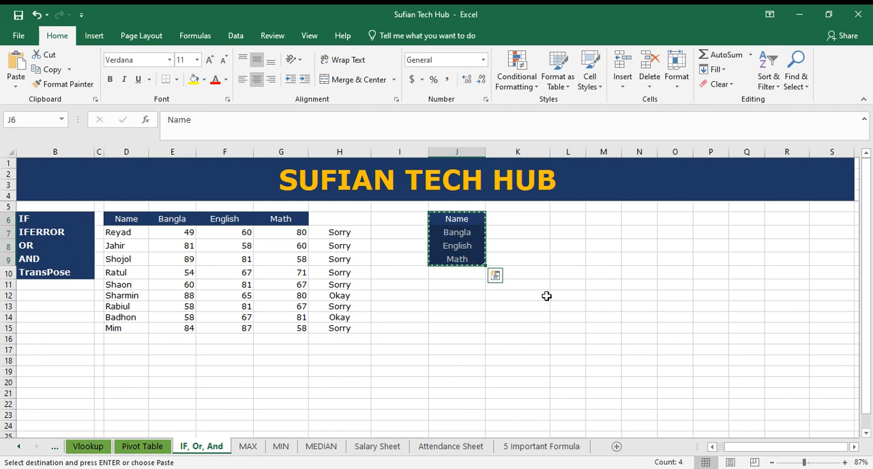
left_click_drag(456, 220, 469, 262)
left_click(565, 232)
right_click(567, 232)
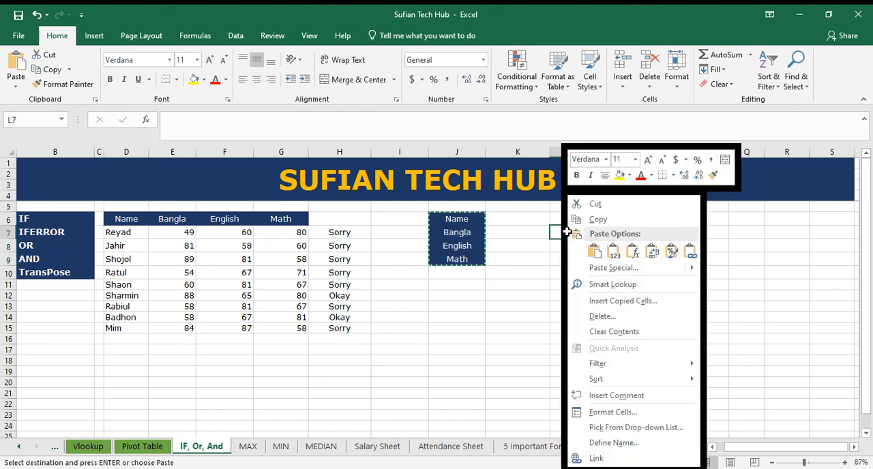
left_click(652, 251)
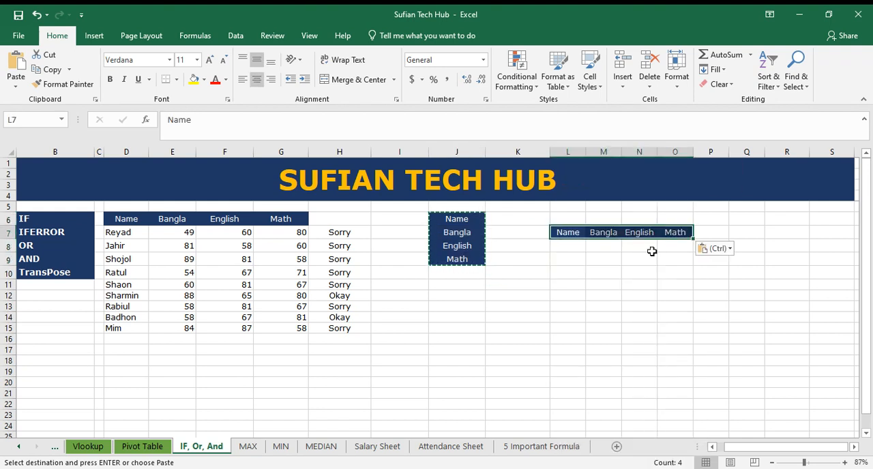
left_click(630, 295)
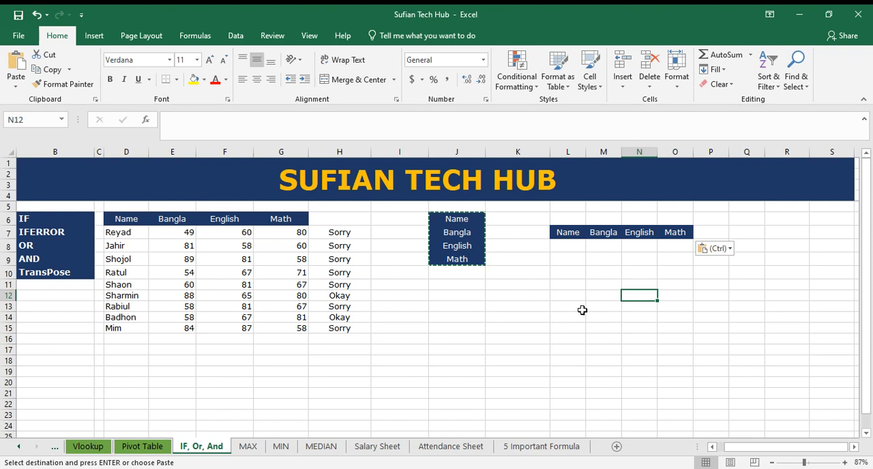
left_click(577, 248)
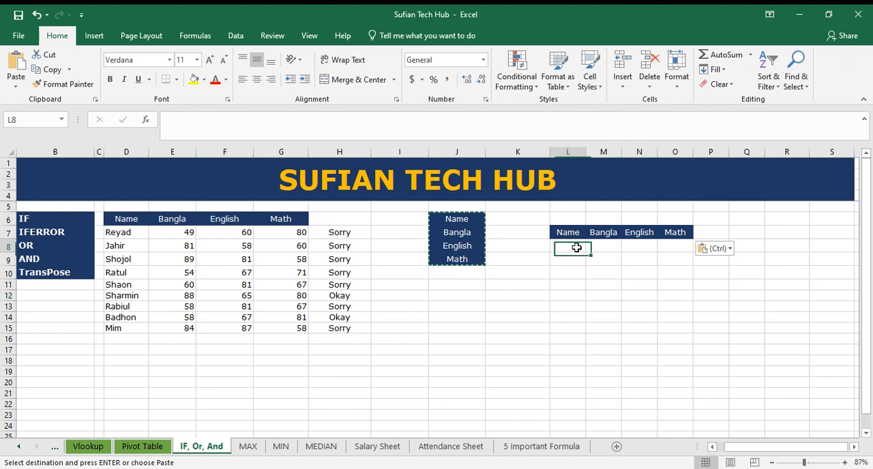